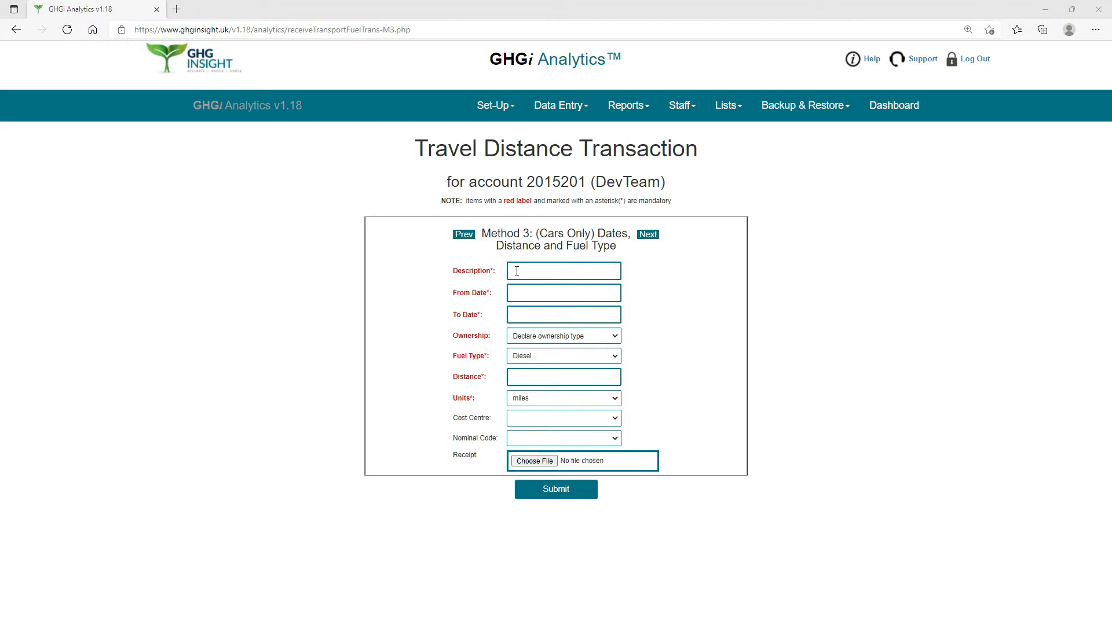
# Enter "Petrol Grey Fleet April 2021" as the description of the Method 3 travel transaction.
pyautogui.click(516, 270)
pyautogui.write('Petrol')
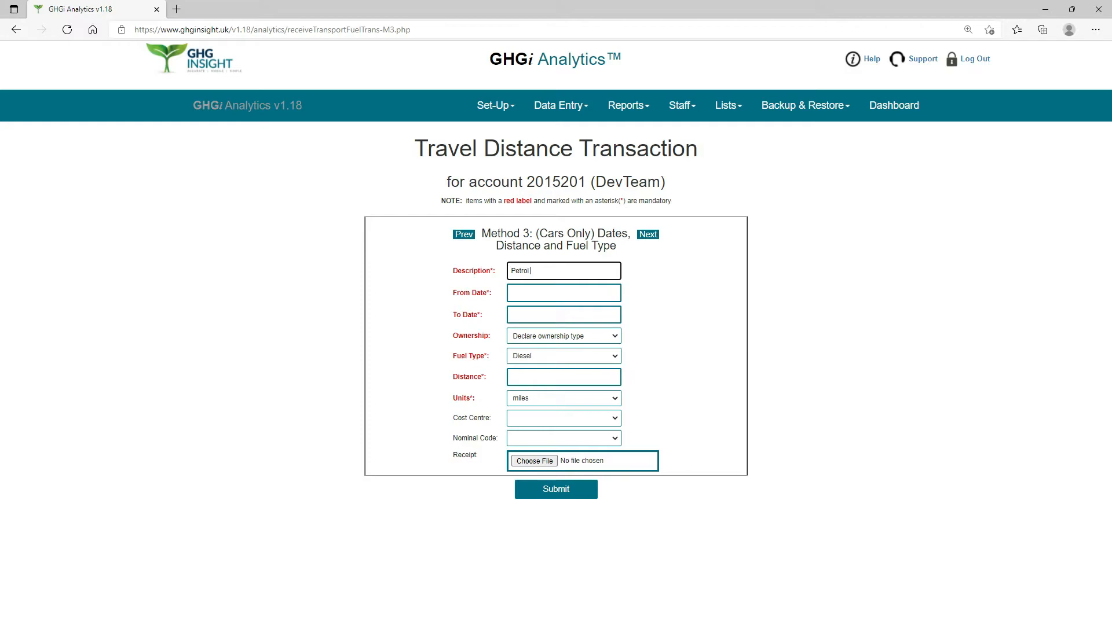
pyautogui.write(' Grey Fleet April 2021')
# Set the petrol transaction's travel period from 01-04-2021 to 30-04-2021.
pyautogui.click(540, 289)
pyautogui.click(575, 316)
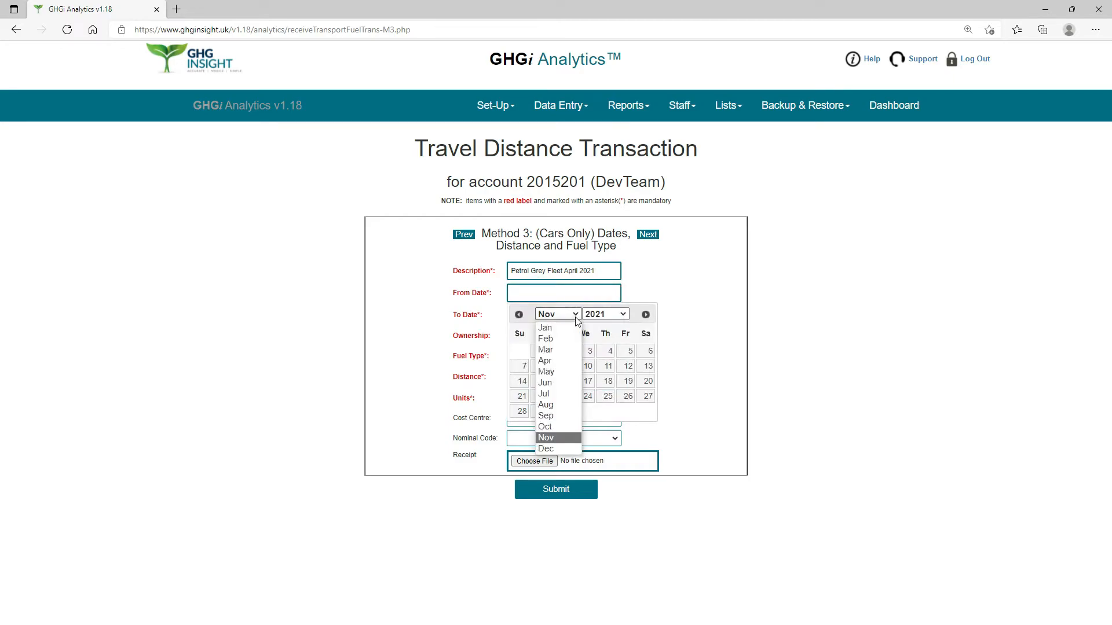
pyautogui.click(545, 361)
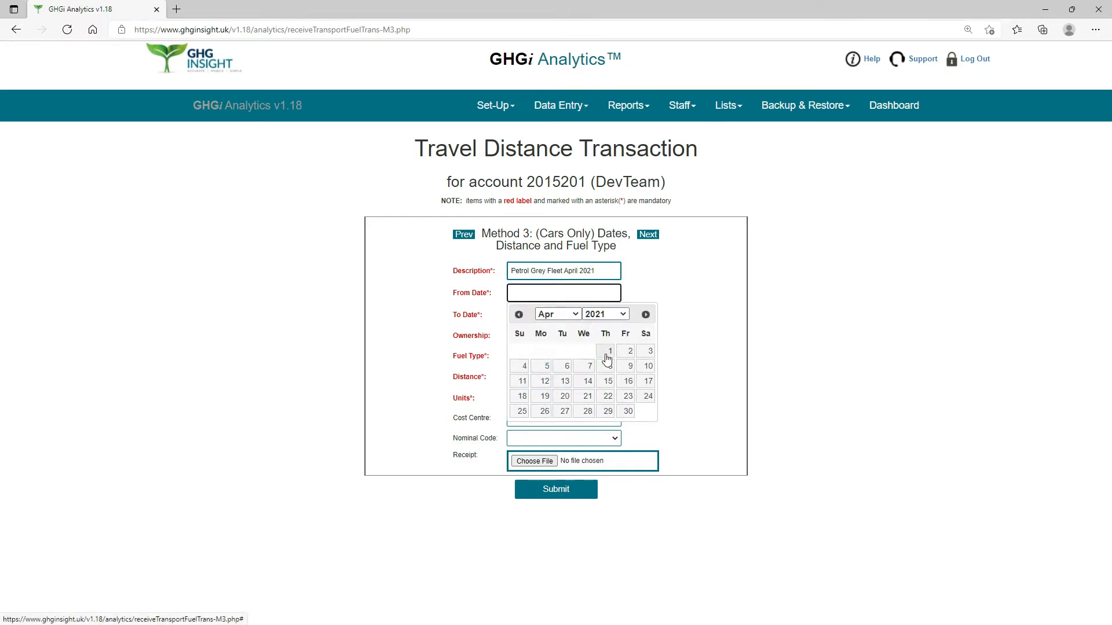
pyautogui.click(607, 353)
pyautogui.click(542, 315)
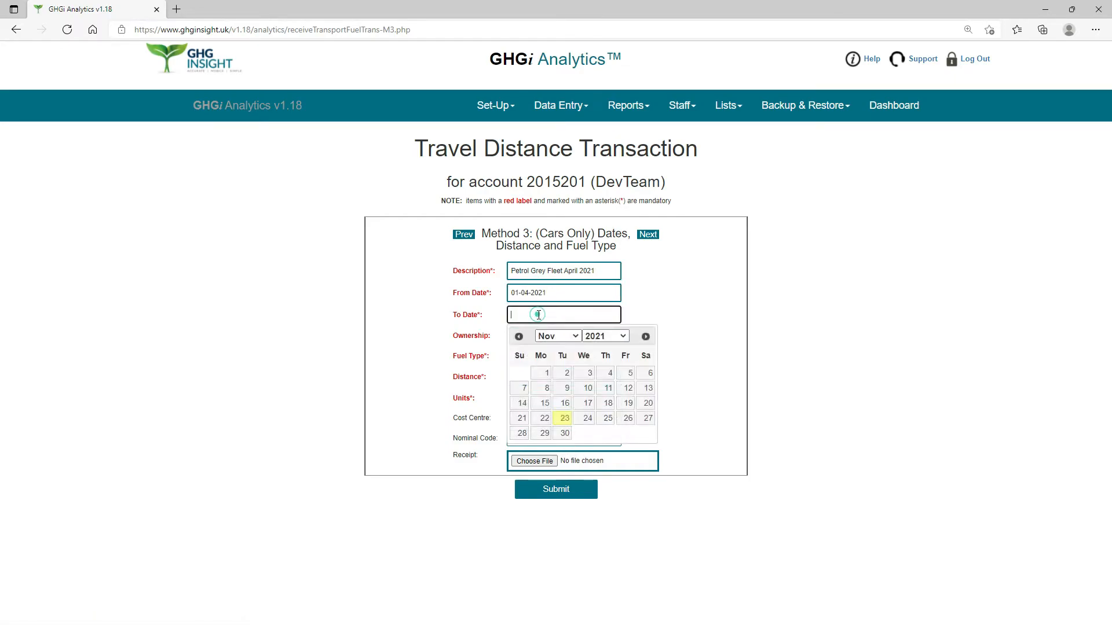
pyautogui.click(576, 344)
pyautogui.click(554, 382)
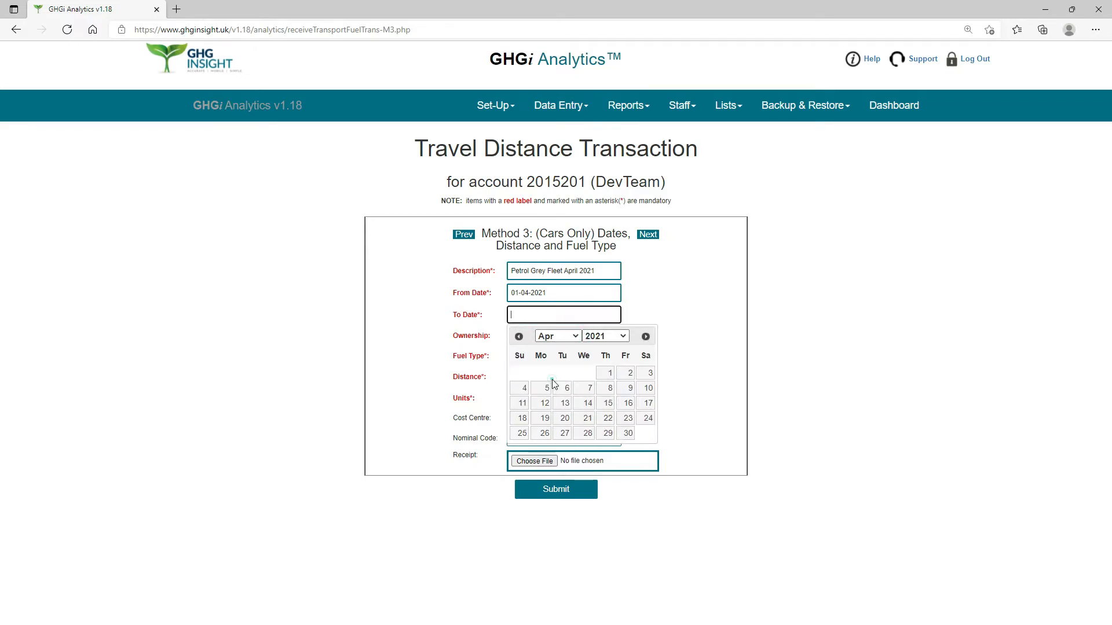
pyautogui.click(628, 433)
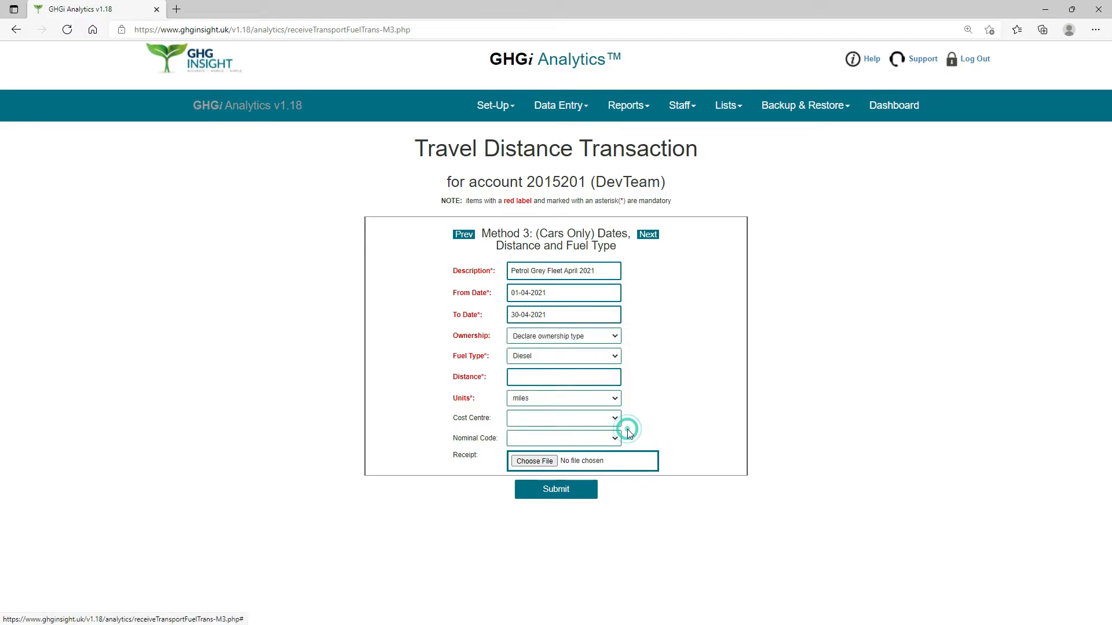
# Set the ownership to Private owned or leased and the fuel type to Petrol.
pyautogui.click(616, 337)
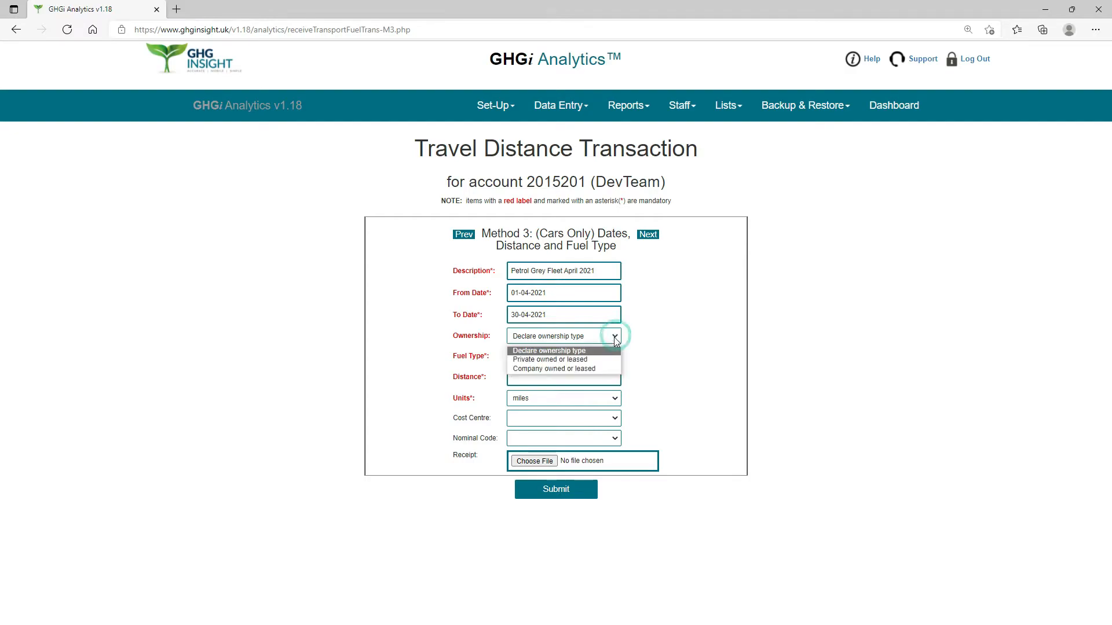
pyautogui.click(577, 360)
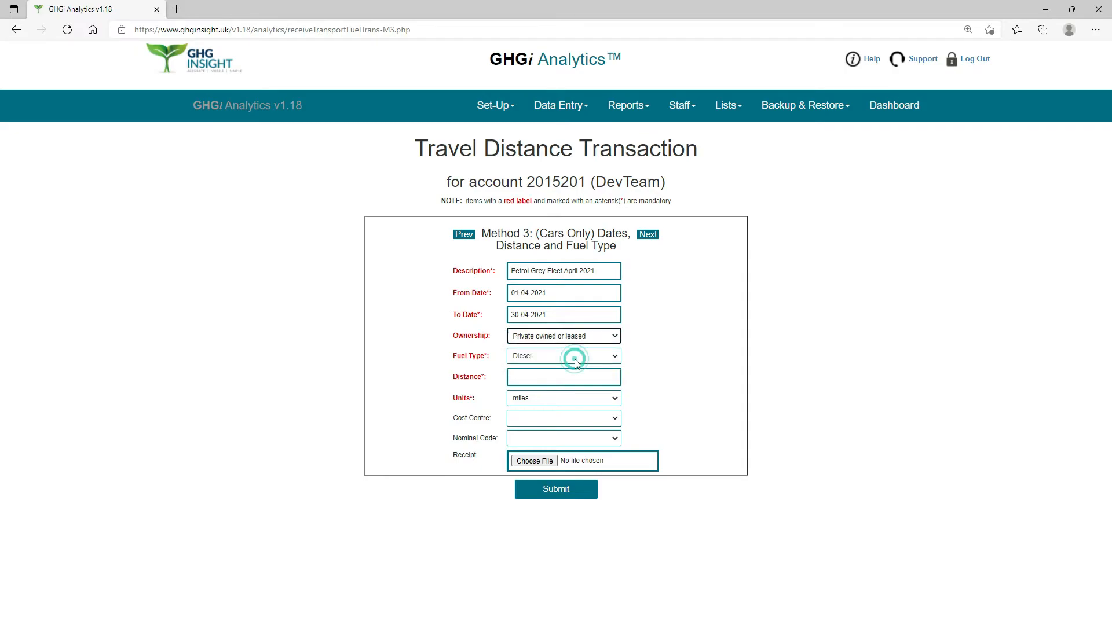
pyautogui.click(615, 357)
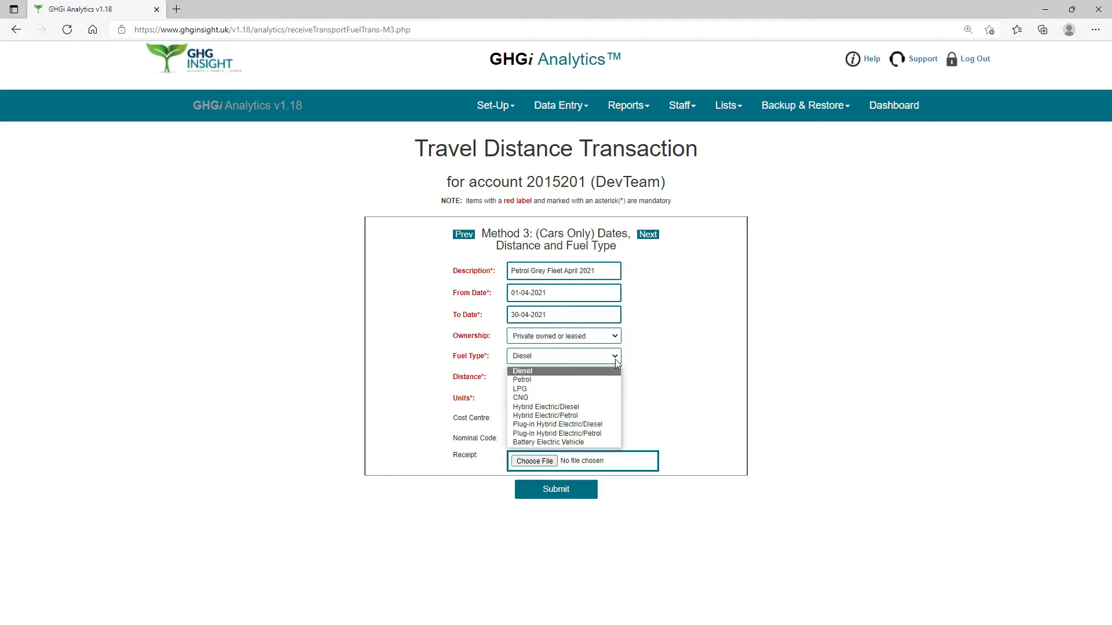
pyautogui.click(526, 381)
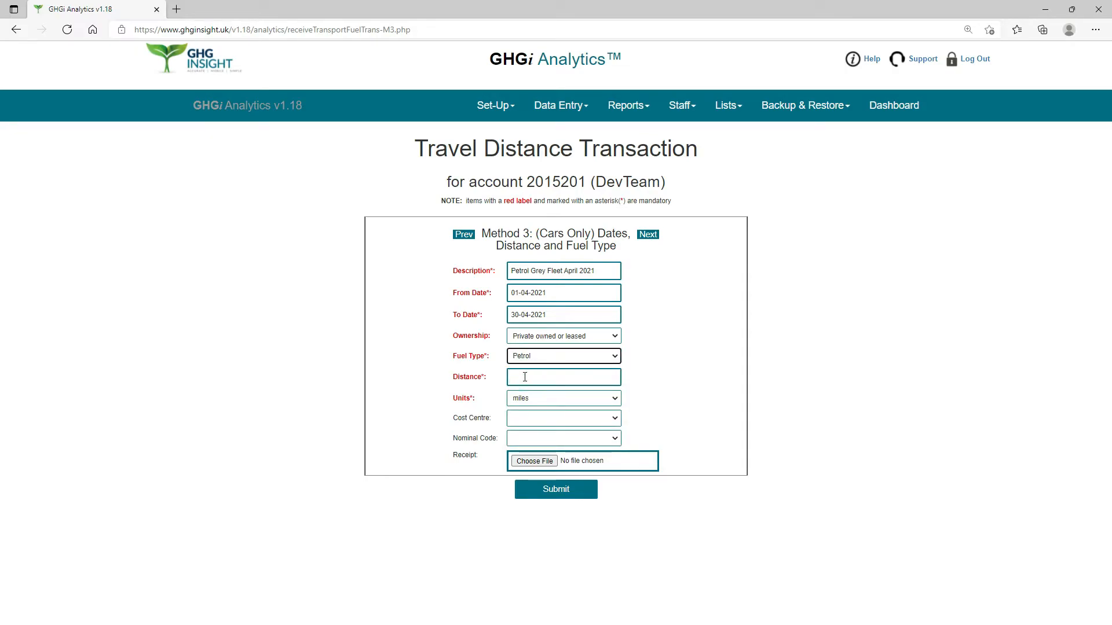
# Enter a distance of 1460 miles and submit the petrol grey fleet transaction.
pyautogui.click(525, 377)
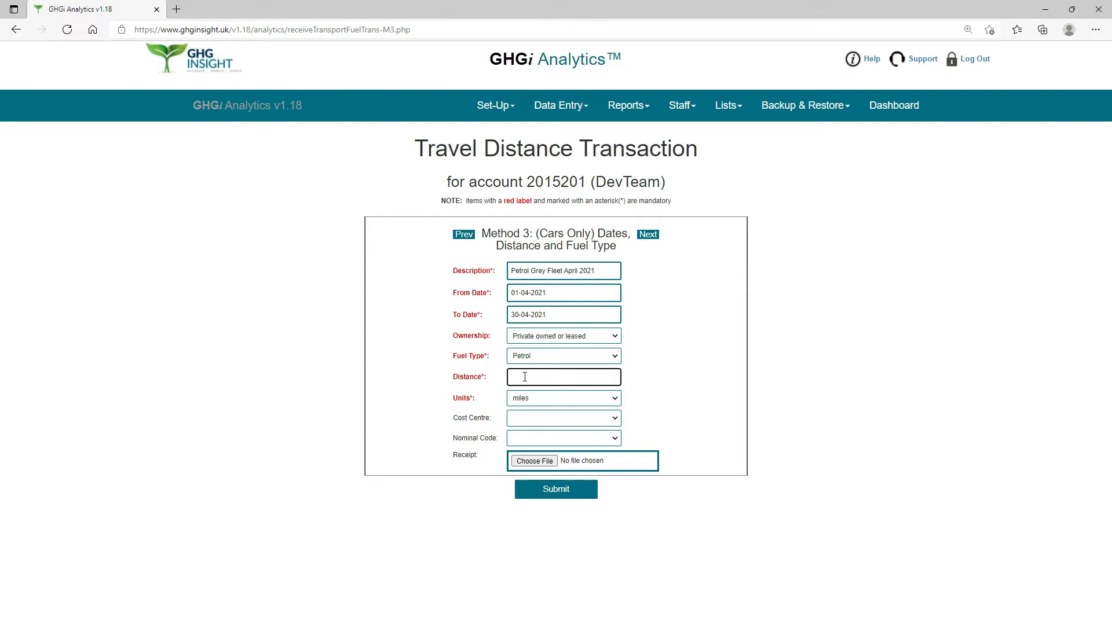
pyautogui.write('1460')
pyautogui.click(617, 406)
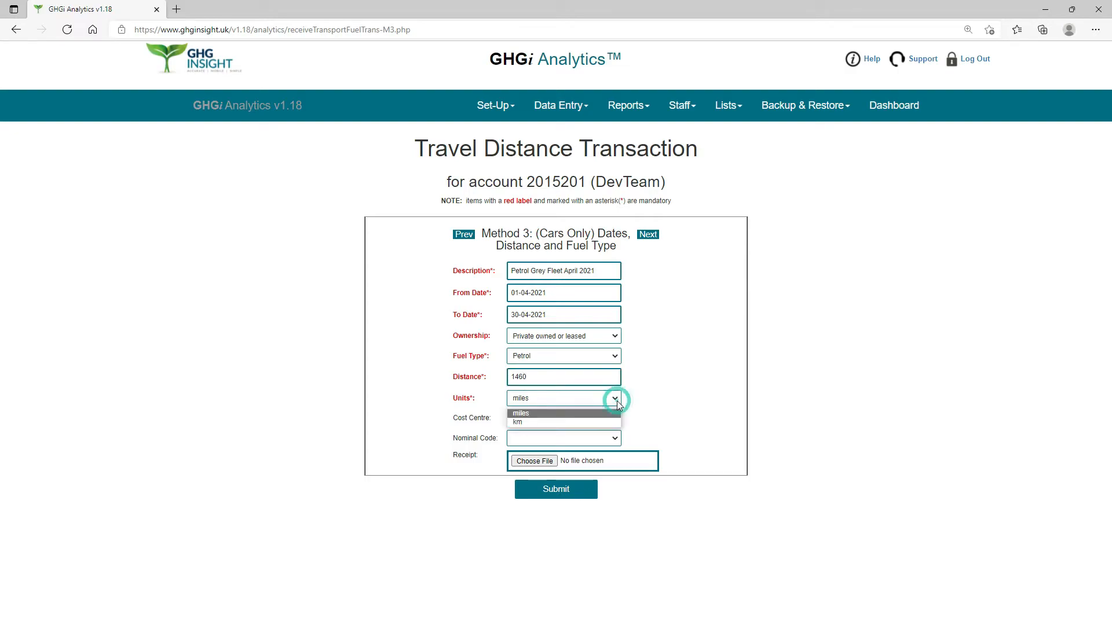
pyautogui.click(543, 414)
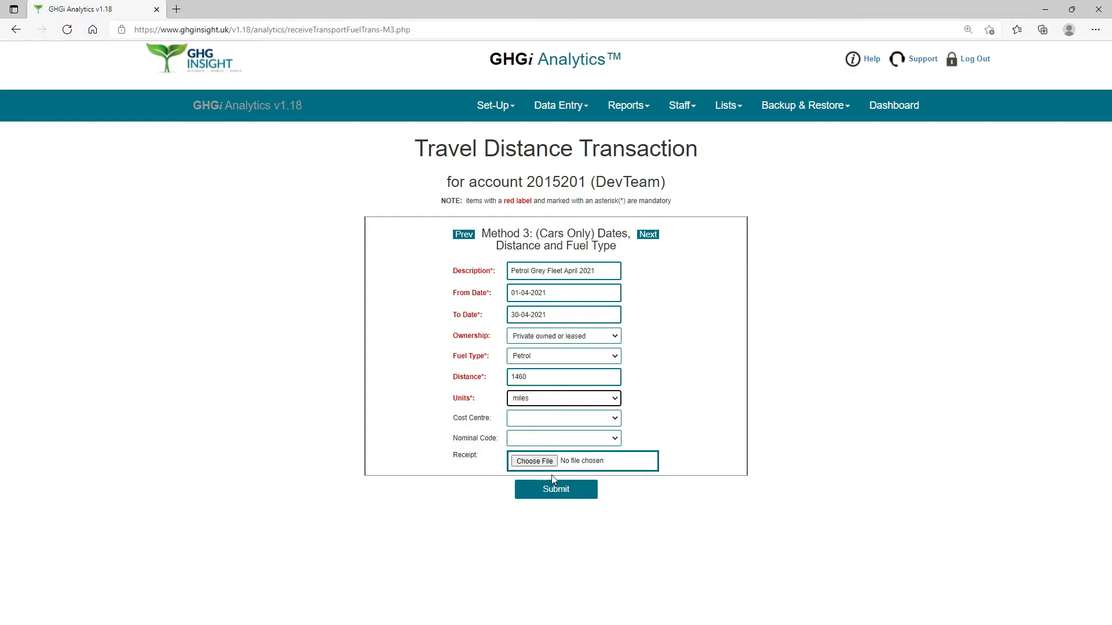
pyautogui.click(556, 496)
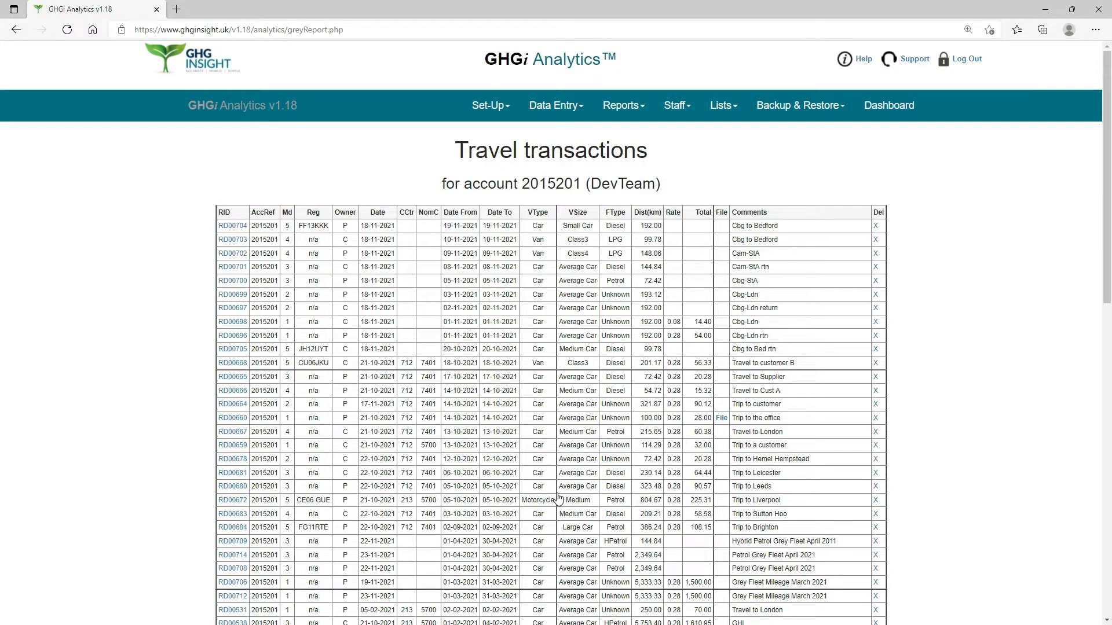
# Open a new travel data entry form for Method 3 (Cars Only) Dates, Distance and Fuel Type.
pyautogui.click(561, 113)
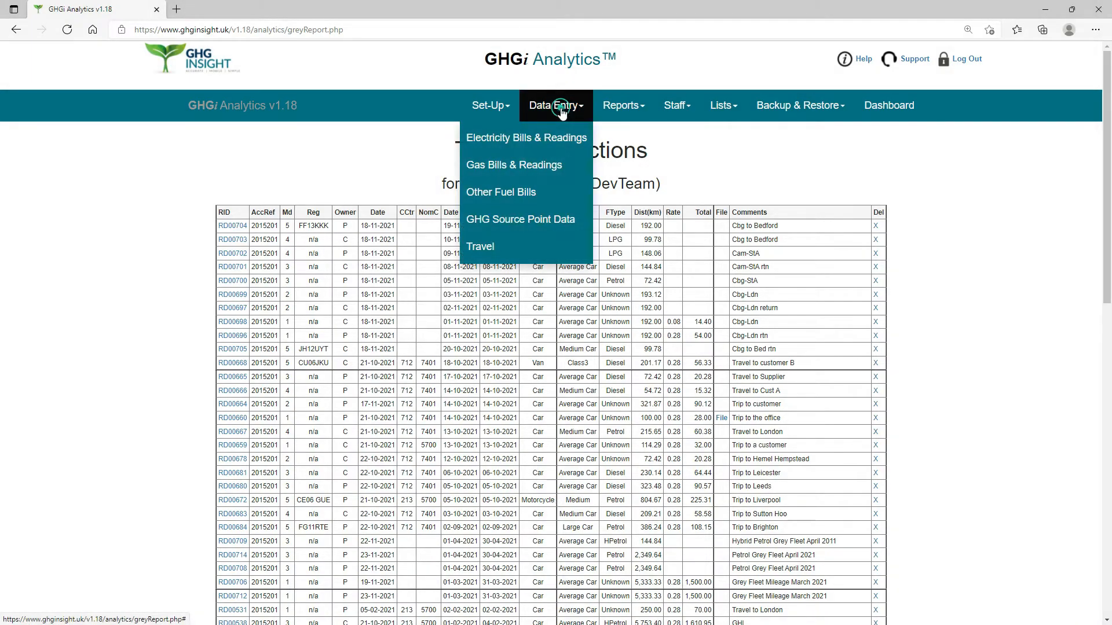
pyautogui.click(489, 247)
pyautogui.click(693, 236)
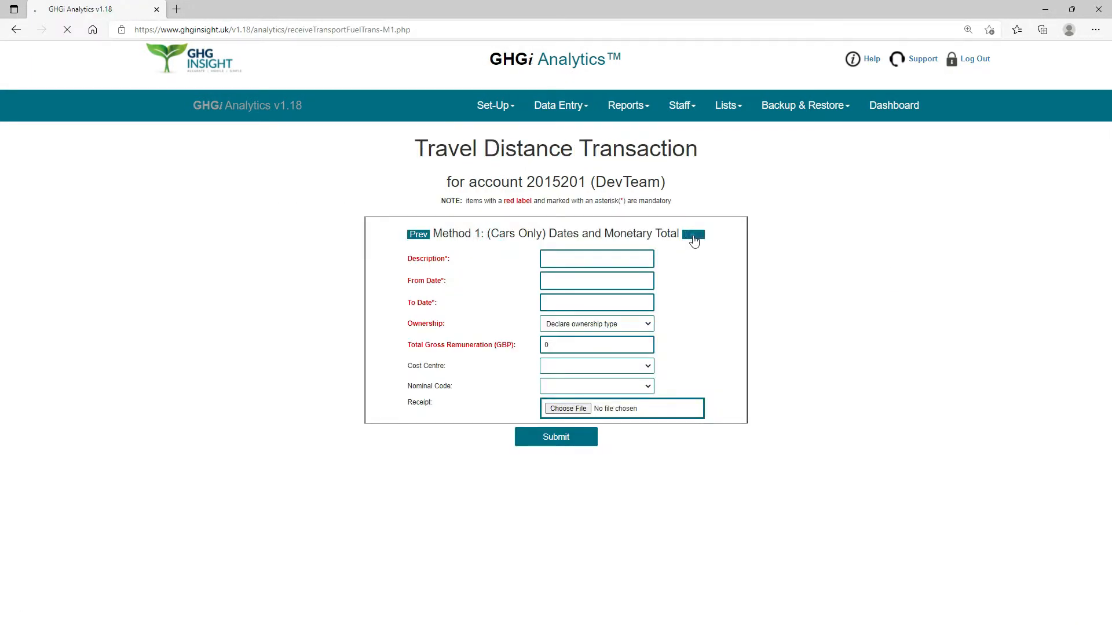
pyautogui.click(678, 234)
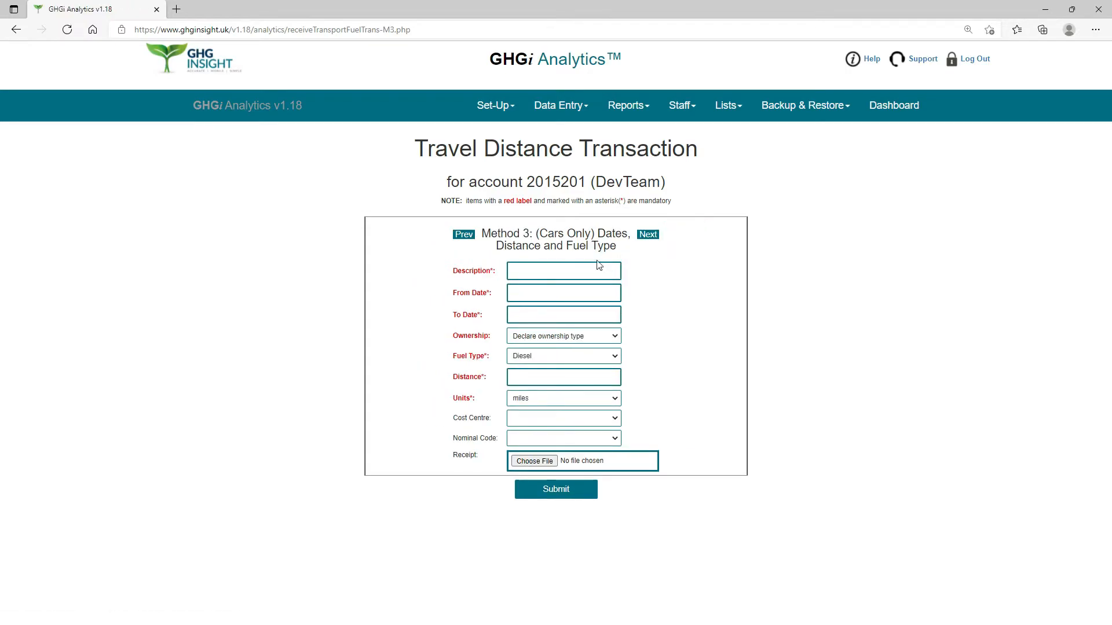
# Enter "Hybrid Petrol Grey feet April 2021" as the description of the new transaction.
pyautogui.click(528, 268)
pyautogui.write('Hybrid Petrol ')
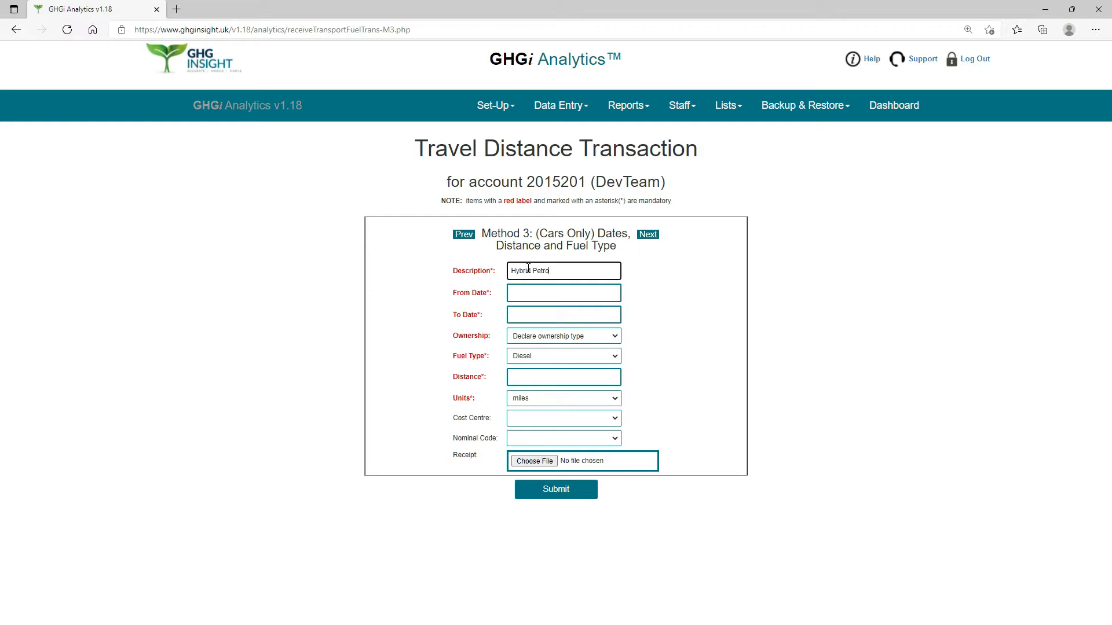
pyautogui.write('Grey feet April 2021')
# Set the hybrid petrol transaction's From Date to 01-04-2021 and its To Date to 30-04-2021.
pyautogui.click(524, 290)
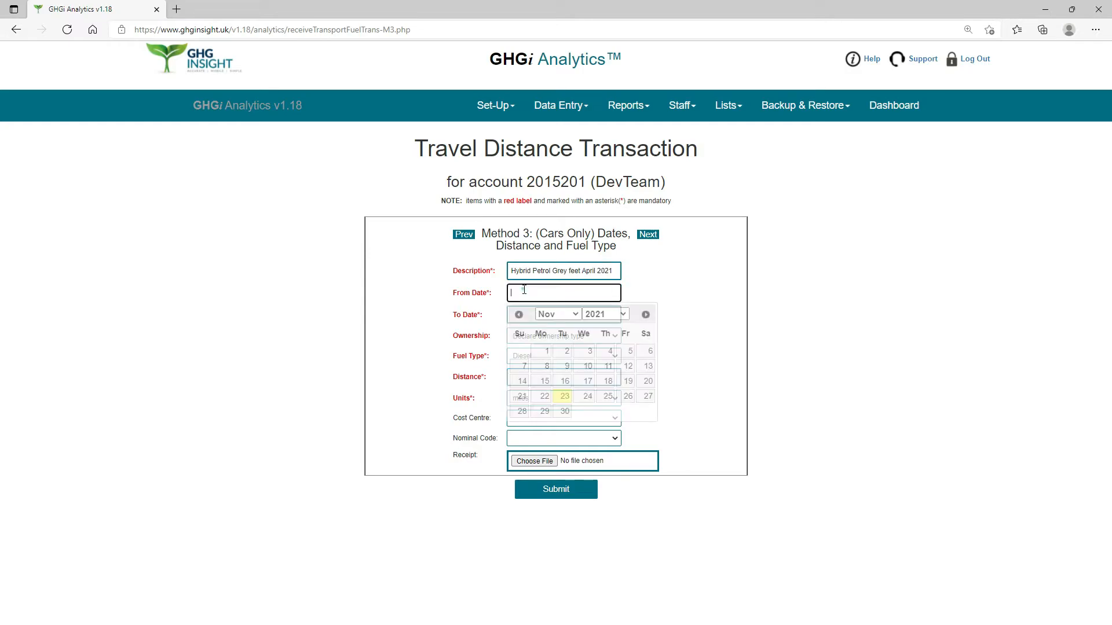
pyautogui.click(574, 314)
pyautogui.click(545, 361)
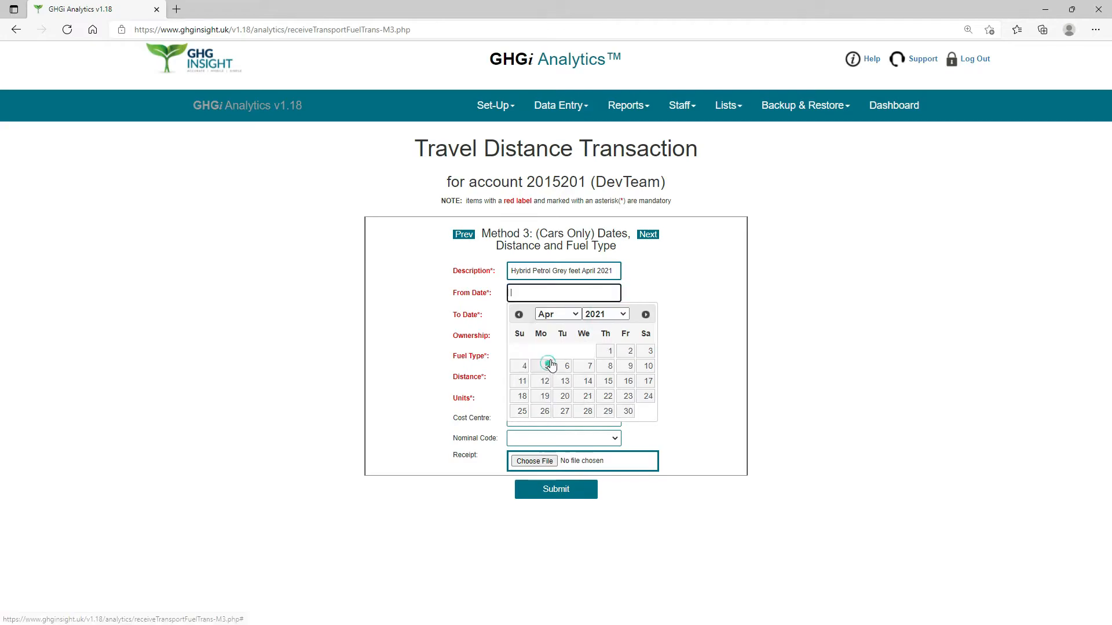
pyautogui.click(602, 352)
pyautogui.click(561, 315)
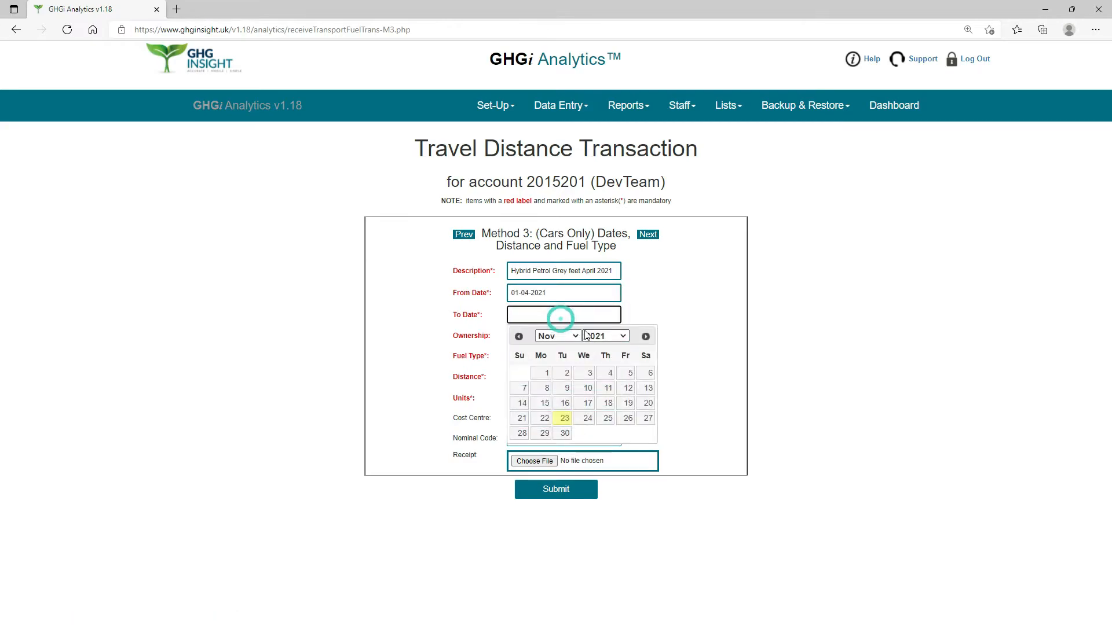
pyautogui.click(576, 337)
pyautogui.click(551, 383)
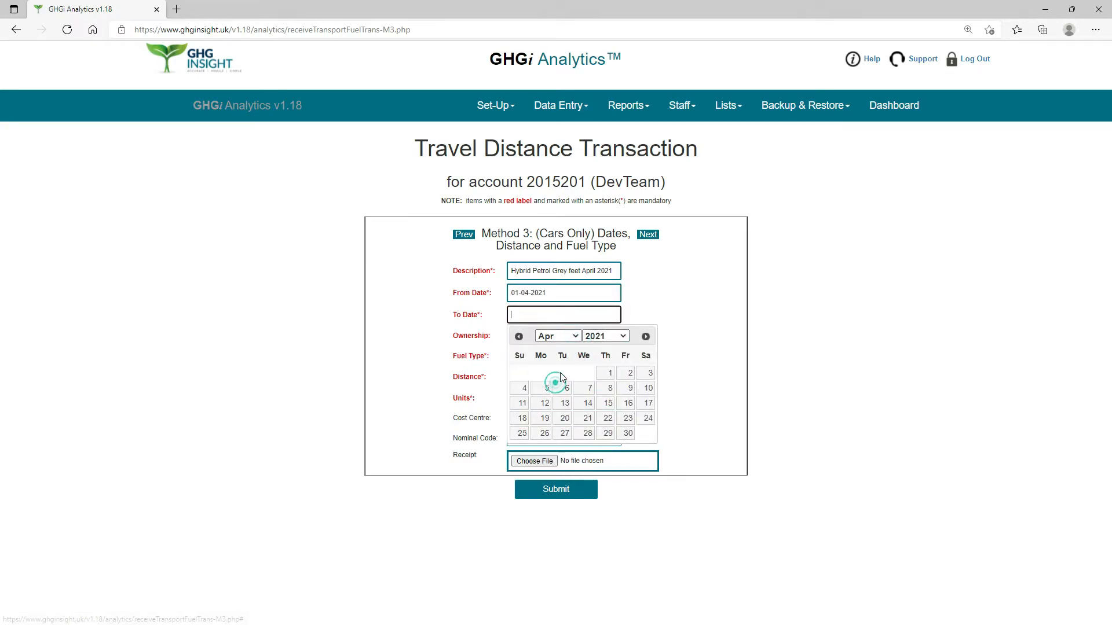
pyautogui.click(628, 433)
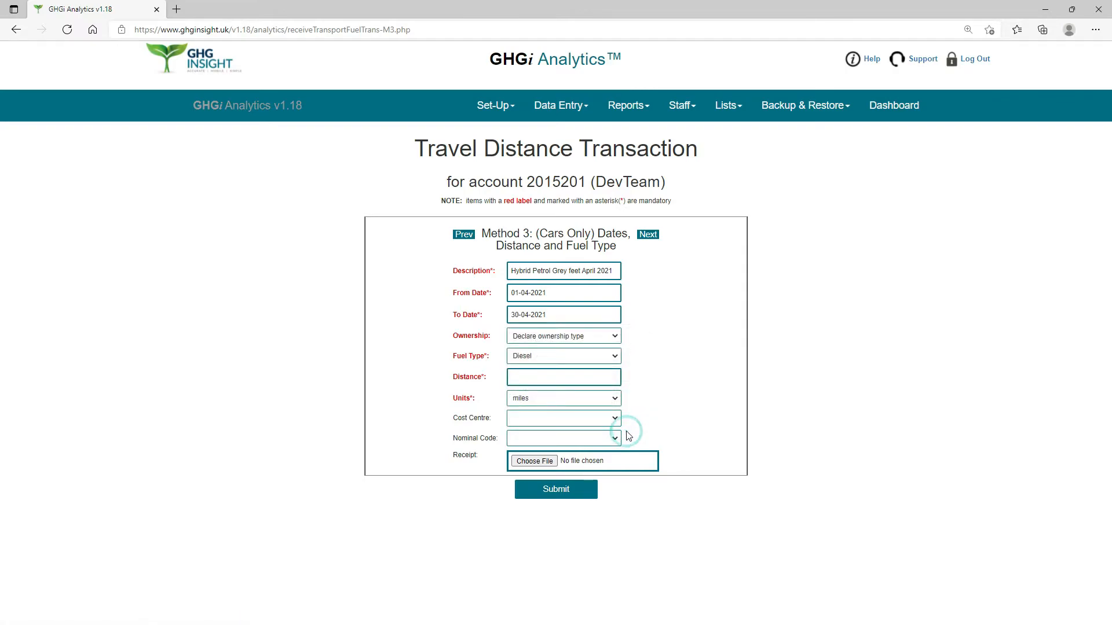
# Set the ownership to Private owned or leased and the fuel type to Hybrid Electric/Petrol.
pyautogui.click(616, 338)
pyautogui.click(575, 358)
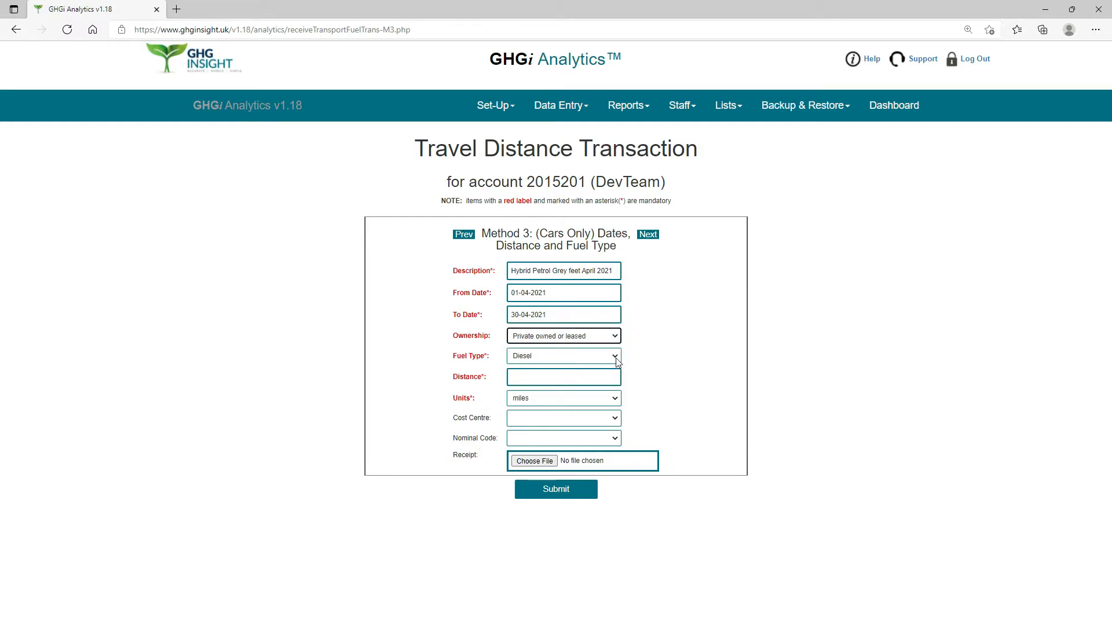
pyautogui.click(616, 359)
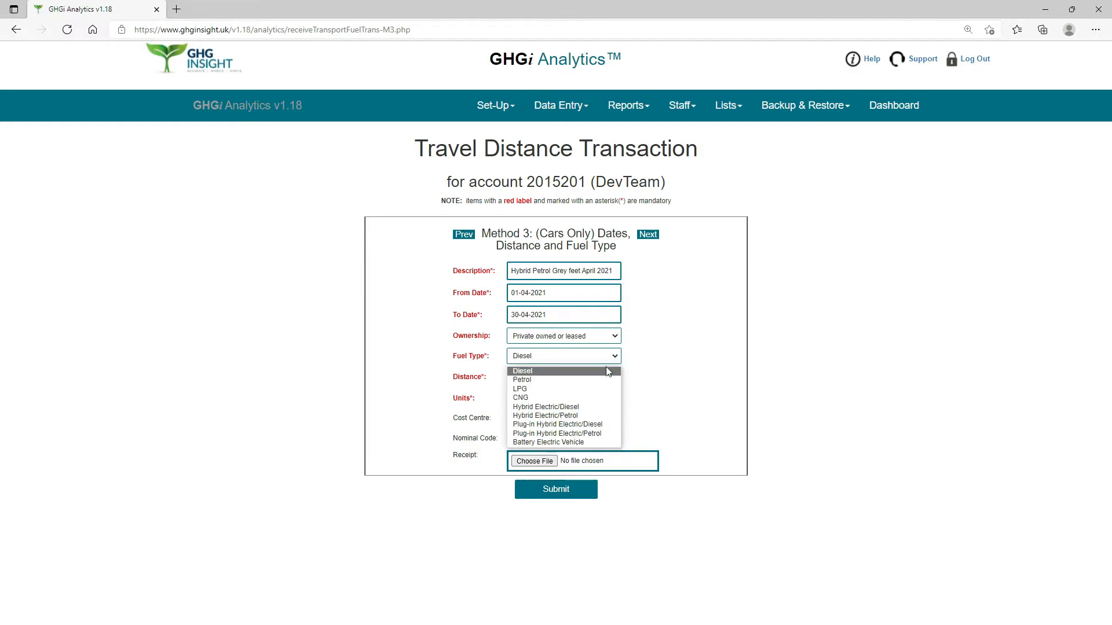
pyautogui.click(547, 416)
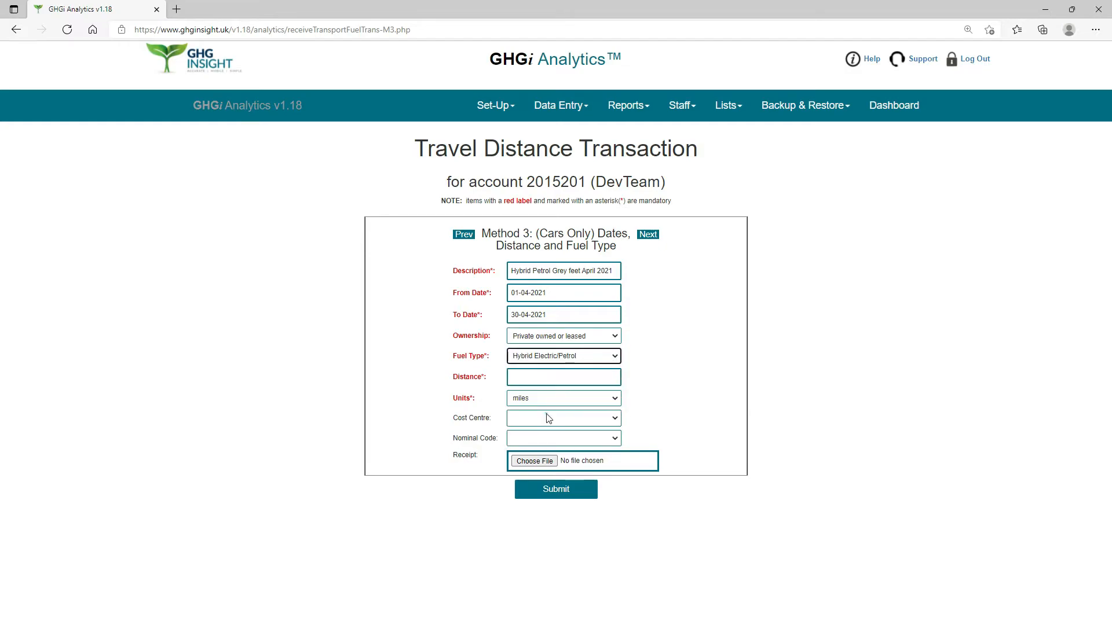
# Enter a distance of 90 miles and submit the hybrid petrol transaction.
pyautogui.click(553, 375)
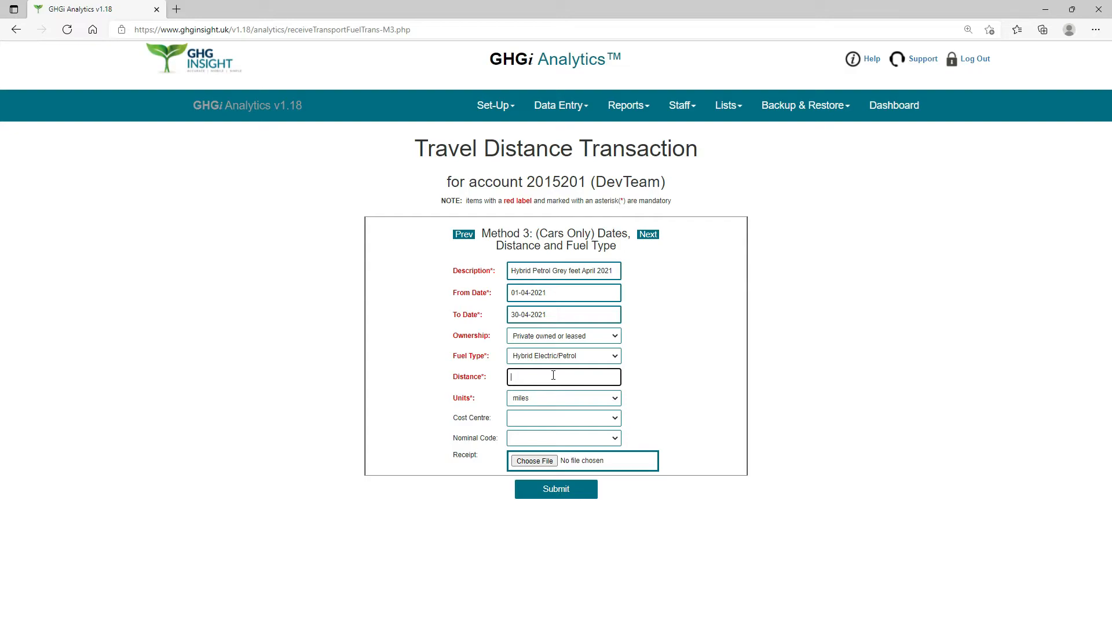
pyautogui.write('90')
pyautogui.click(614, 398)
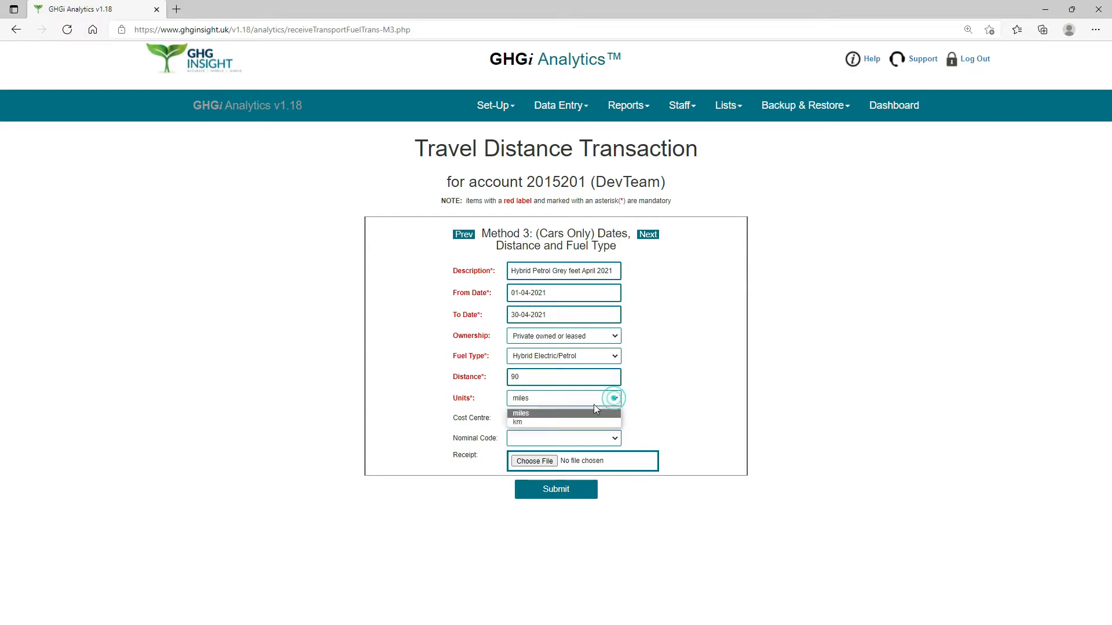
pyautogui.click(552, 414)
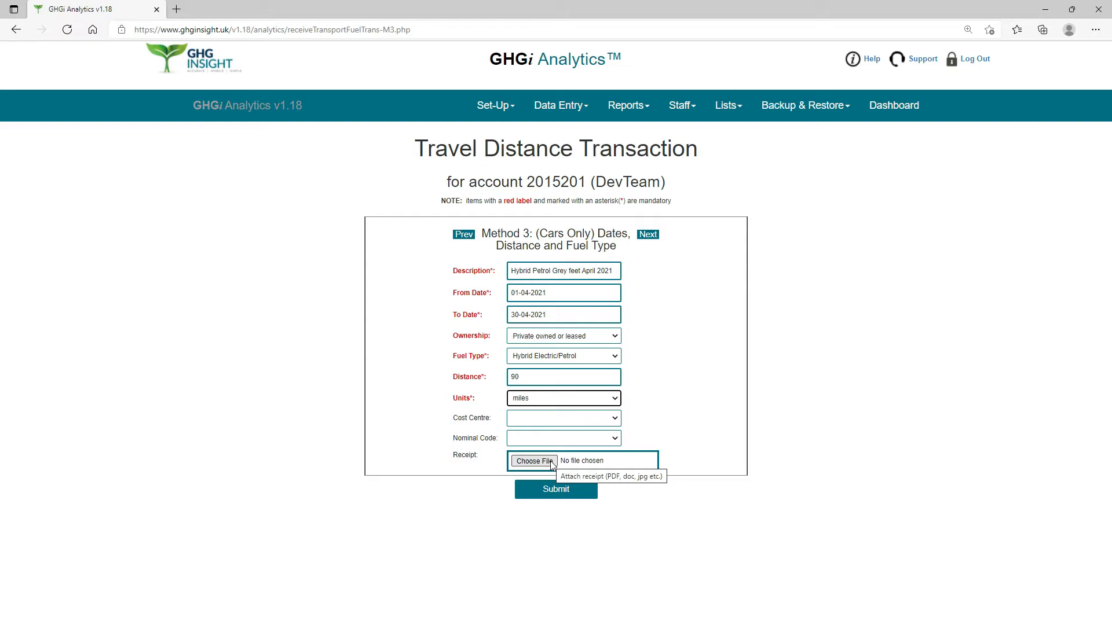
pyautogui.click(555, 490)
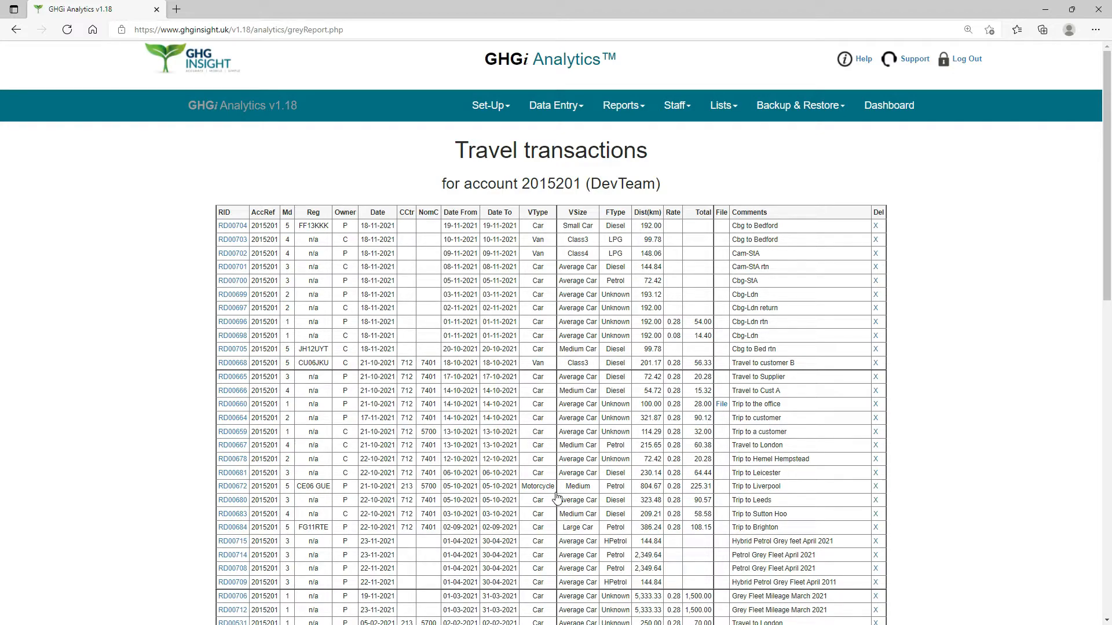
# Open a new travel entry form for Method 4 (Dates, Distance, Fuel Type, Vehicle Type, Vehicle Size), ready to enter the description.
pyautogui.click(555, 105)
pyautogui.click(484, 243)
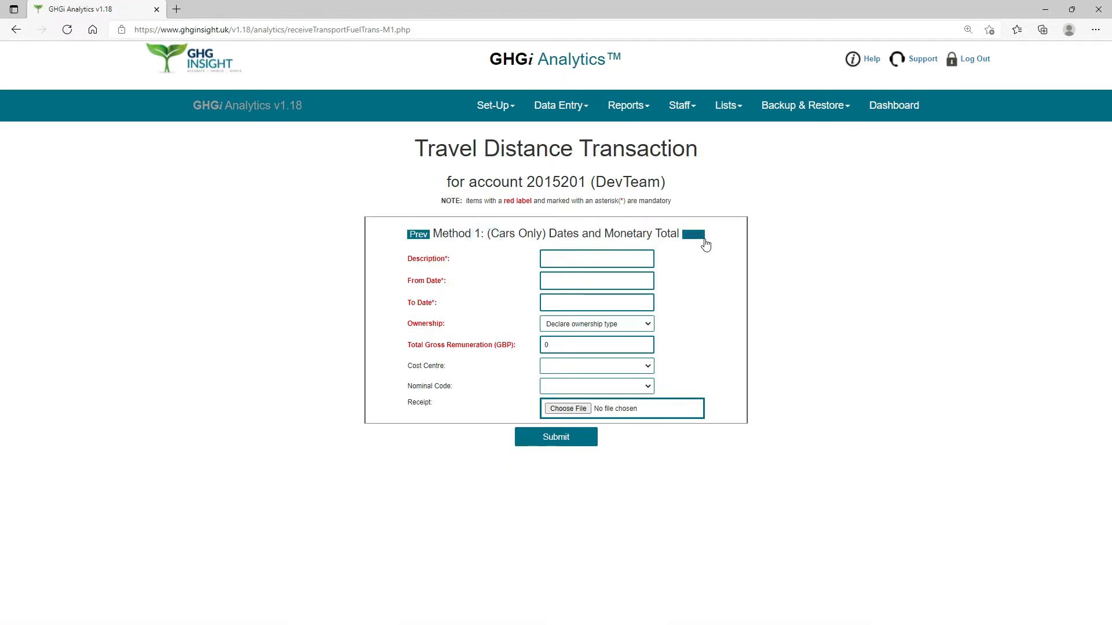
pyautogui.click(689, 235)
pyautogui.click(679, 235)
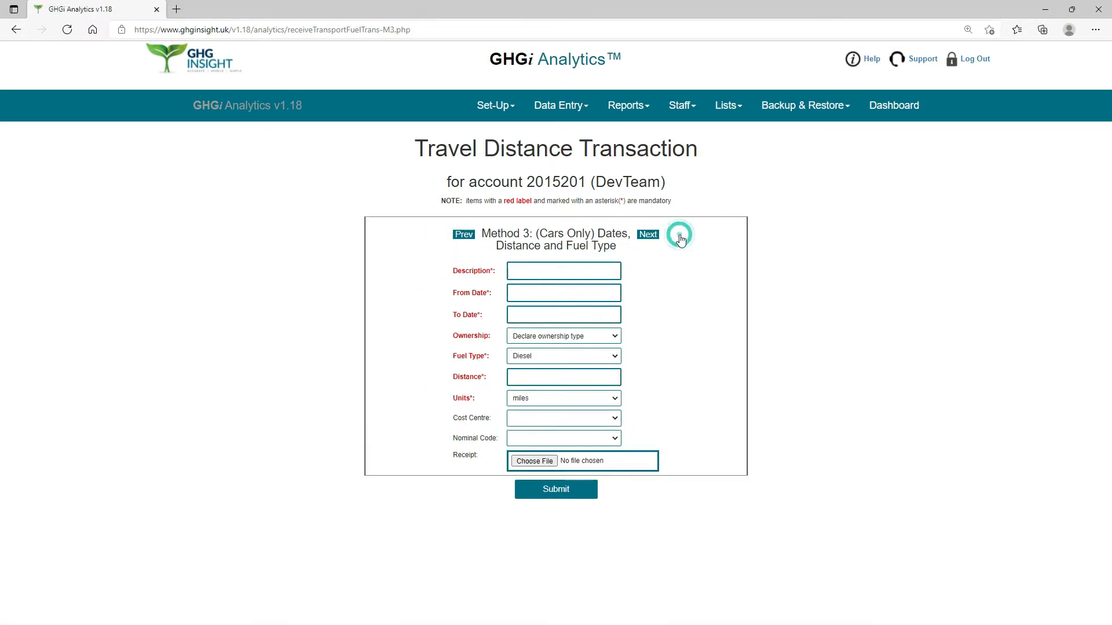
pyautogui.click(647, 235)
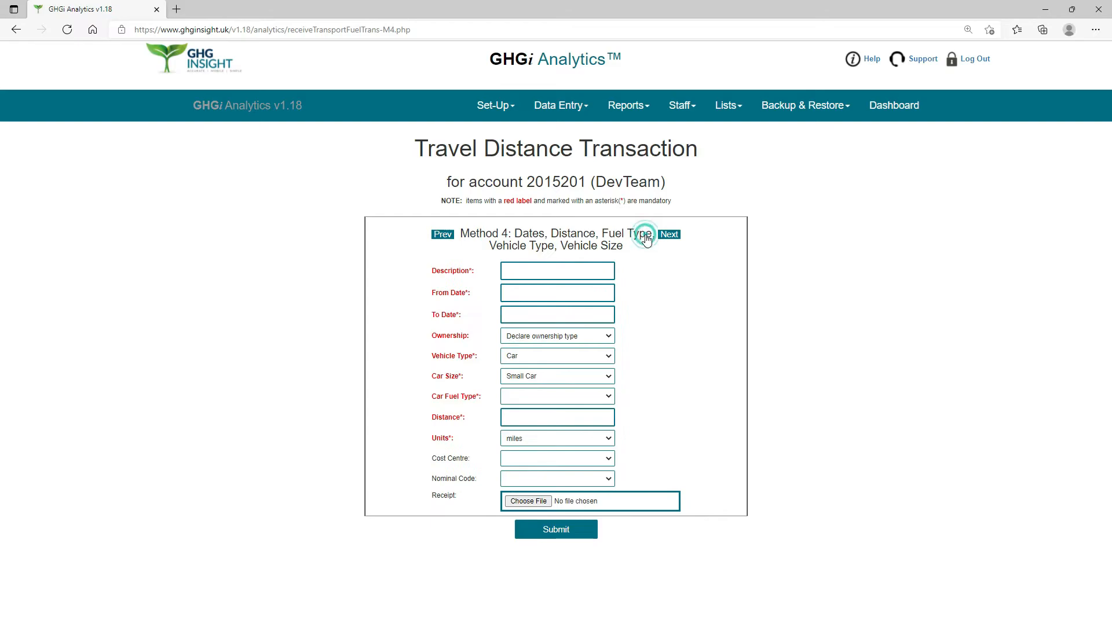
pyautogui.click(519, 274)
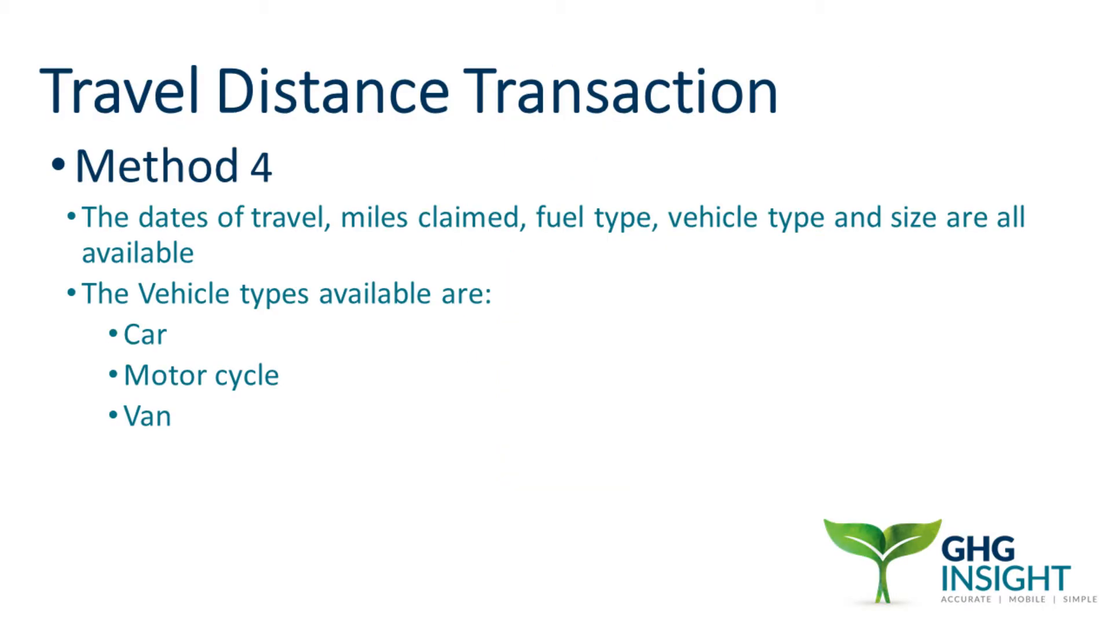
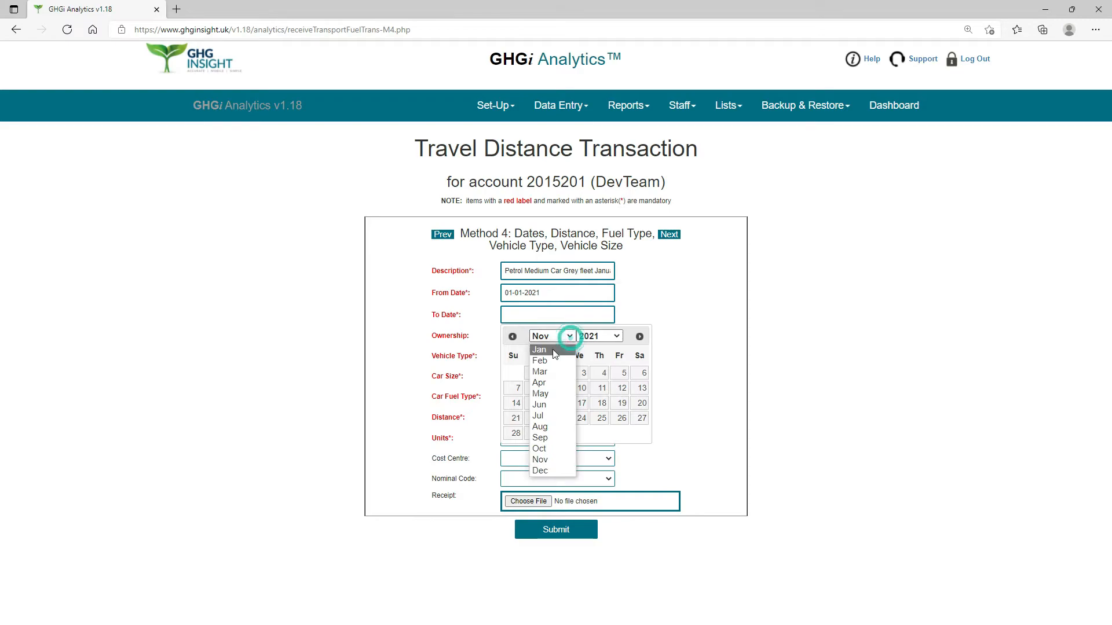
# Set the petrol medium car transaction's To Date to 31-01-2021 and its ownership to Private owned or leased.
pyautogui.click(539, 349)
pyautogui.click(515, 450)
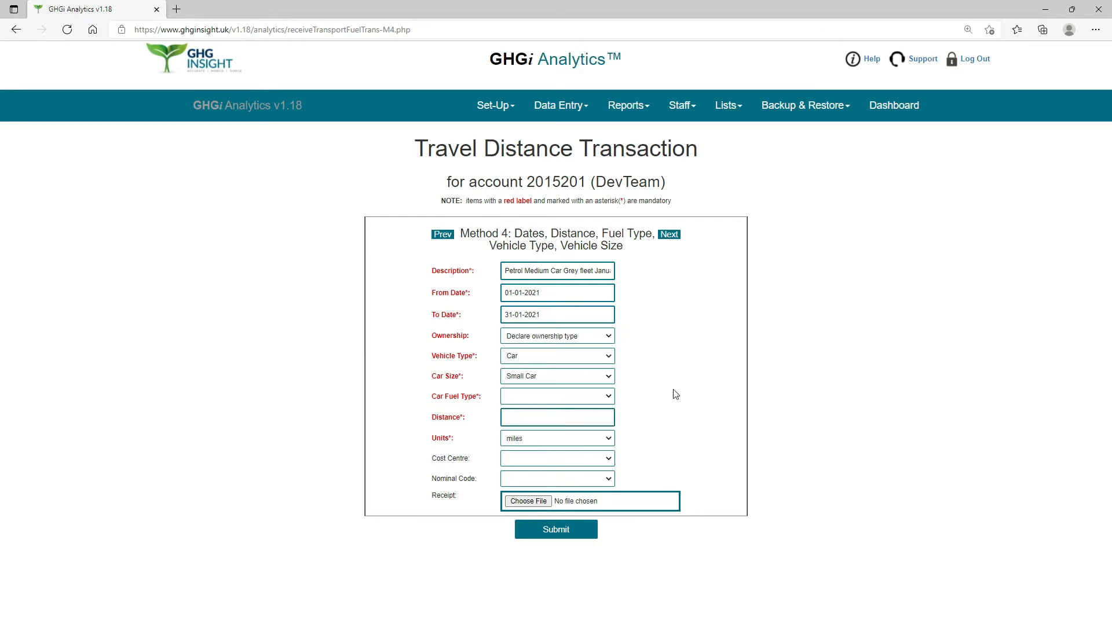
pyautogui.click(611, 339)
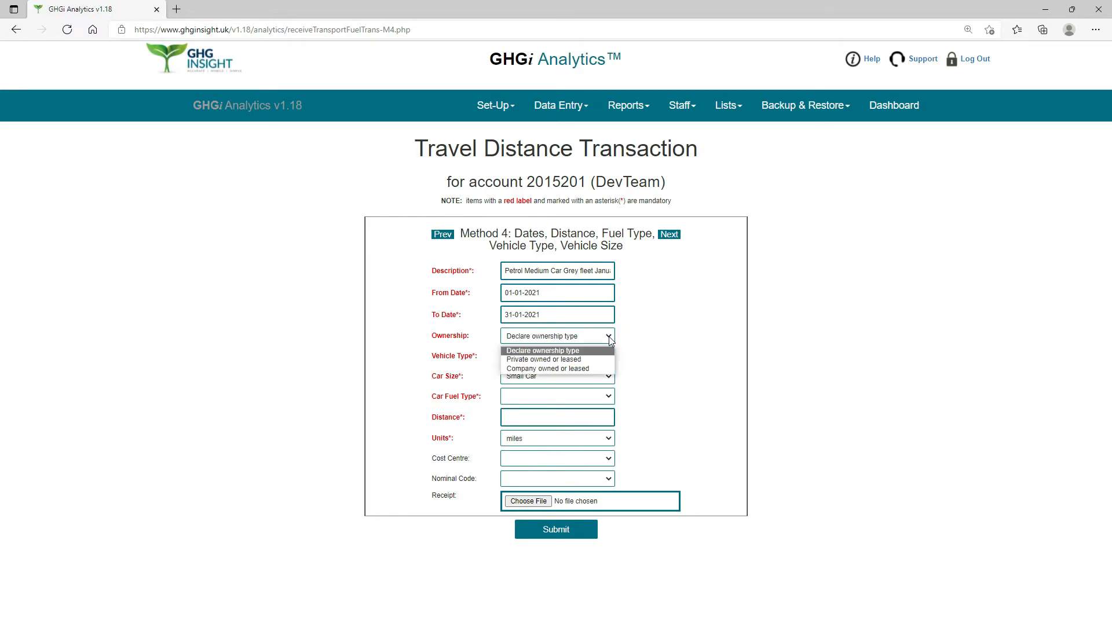
pyautogui.click(574, 360)
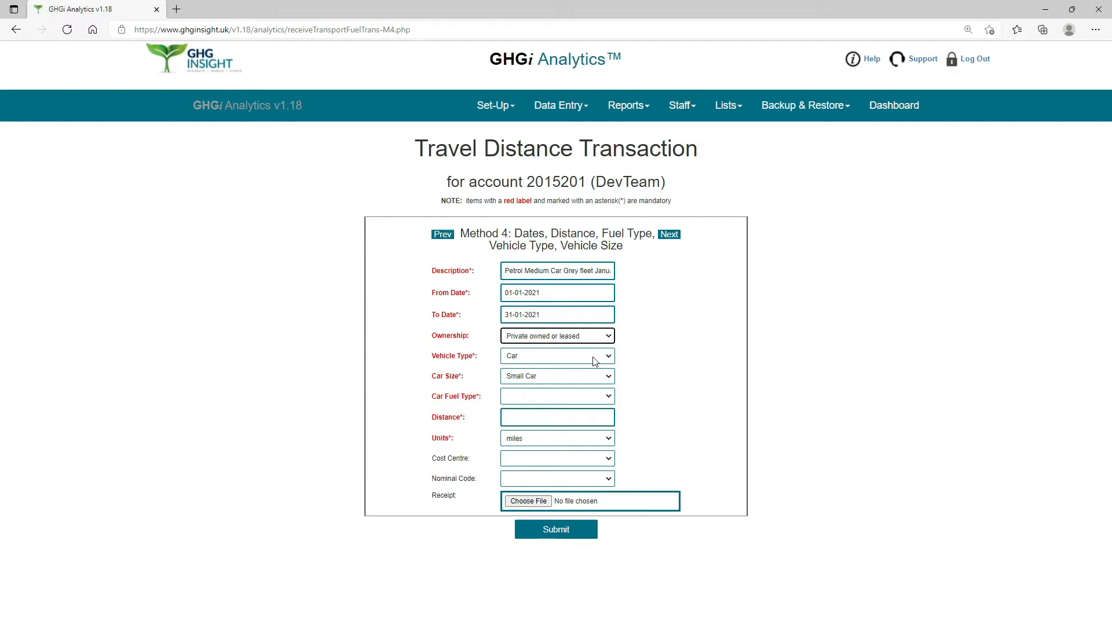
# Set the vehicle type to Car, the car size to Medium Car and the car fuel type to Petrol.
pyautogui.click(610, 358)
pyautogui.click(544, 371)
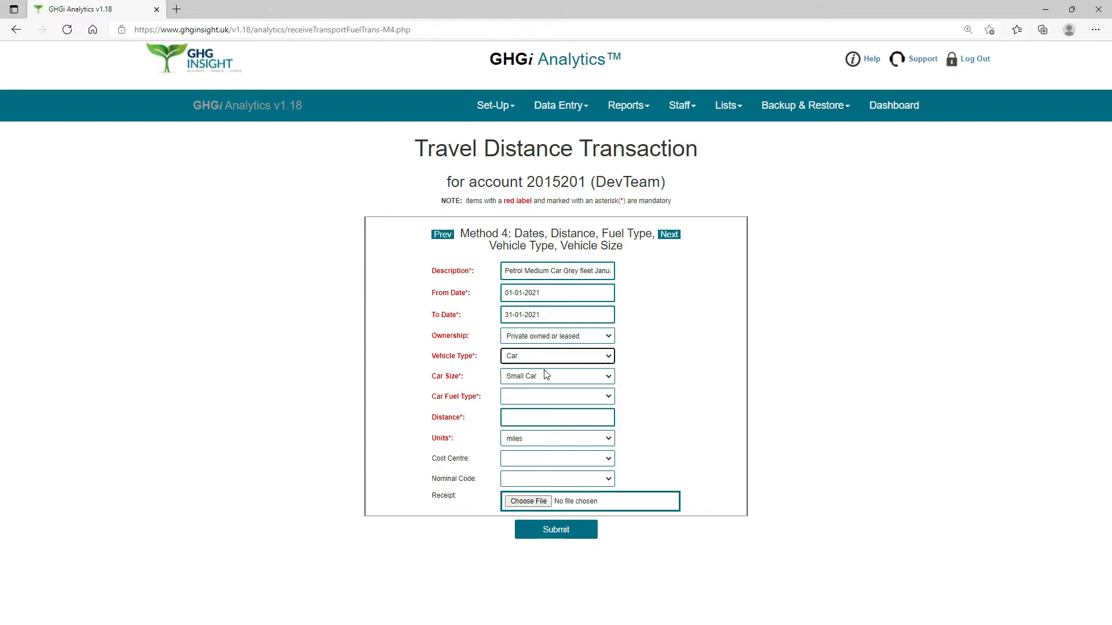
pyautogui.click(610, 377)
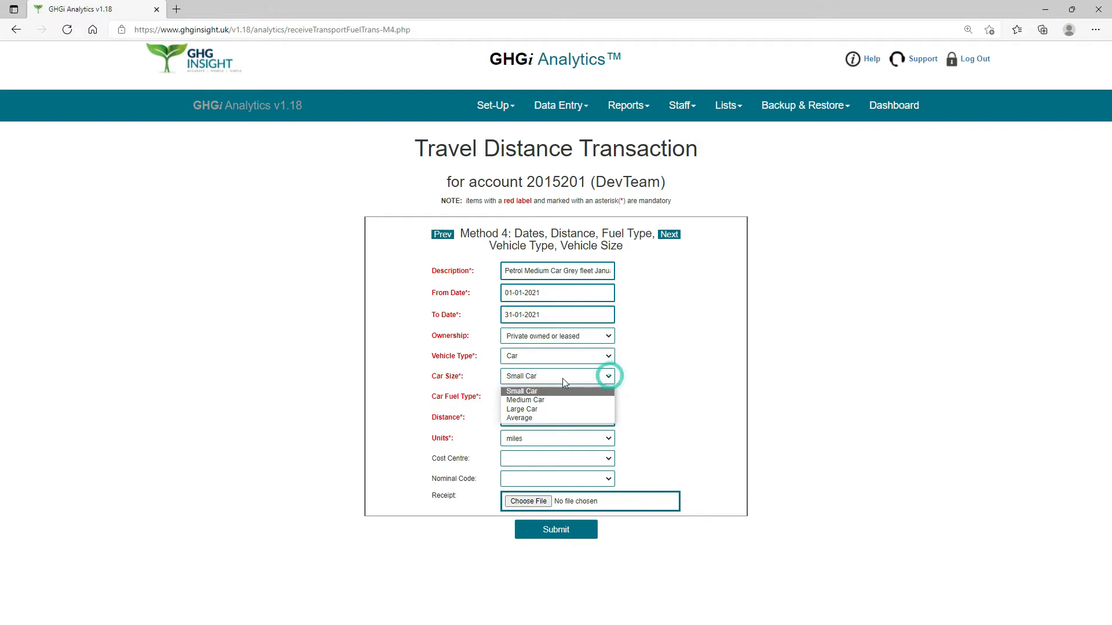
pyautogui.click(537, 400)
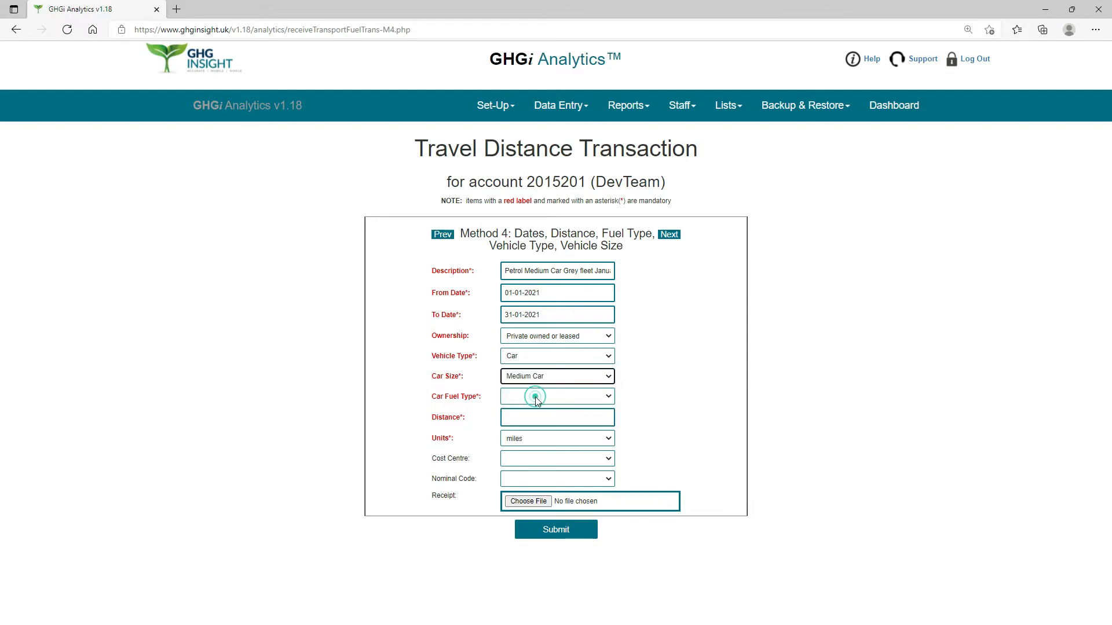
pyautogui.click(608, 398)
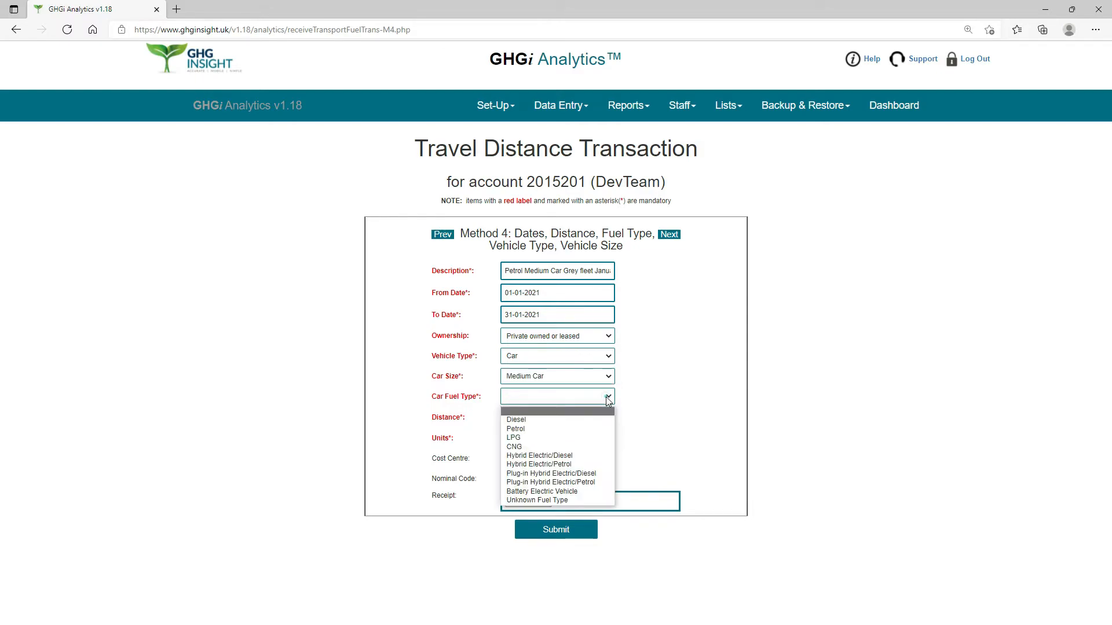
pyautogui.click(516, 429)
# Enter a distance of 1120 miles and submit the petrol medium car transaction.
pyautogui.click(560, 416)
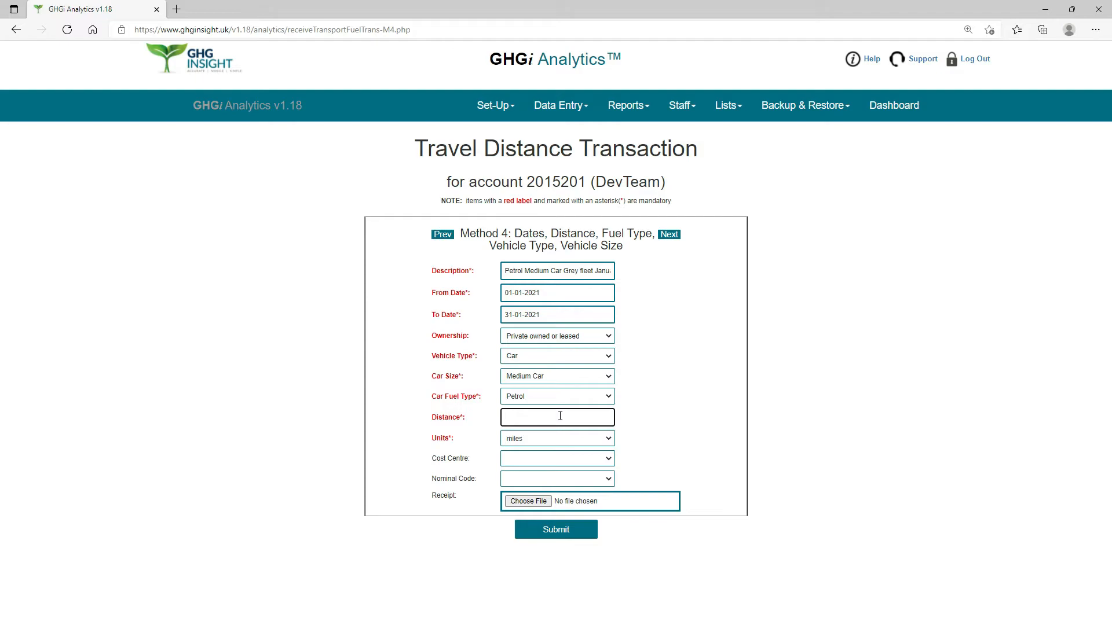
pyautogui.write('1120')
pyautogui.click(605, 440)
pyautogui.click(515, 453)
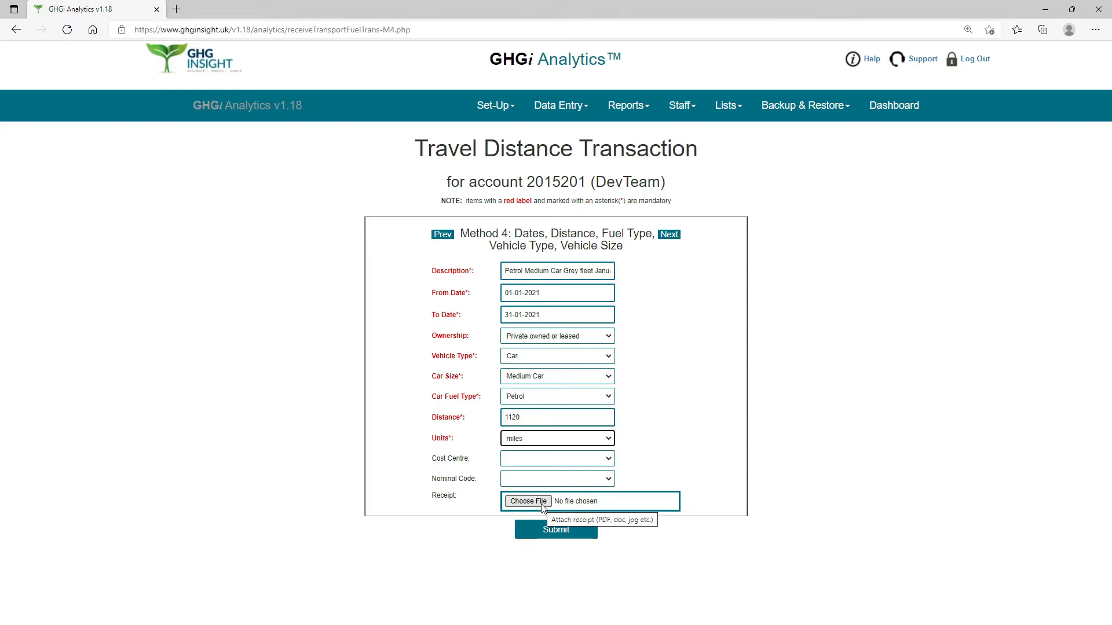
pyautogui.click(570, 531)
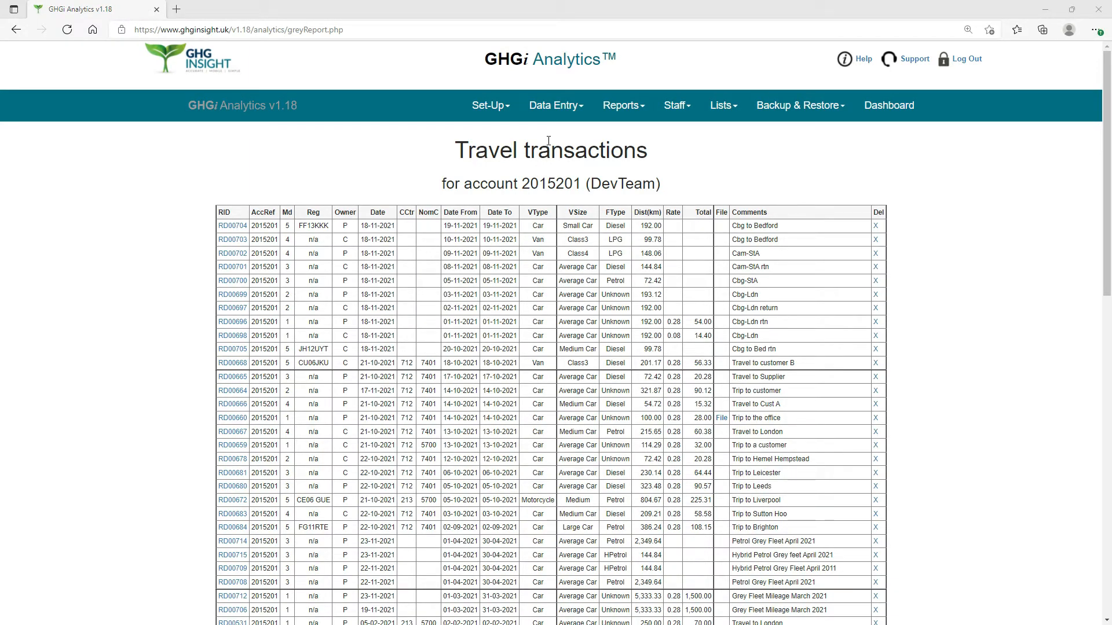
# Open a new travel data entry form and advance it to Method 4 (Dates, Distance, Fuel Type, Vehicle Type, Vehicle Size).
pyautogui.click(555, 110)
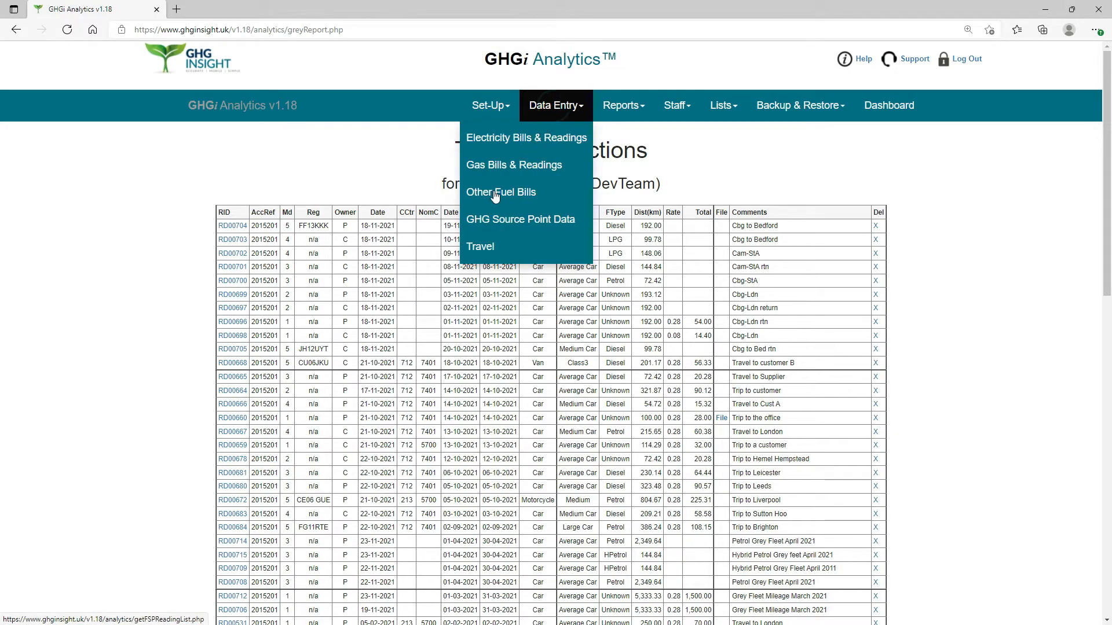
pyautogui.click(486, 247)
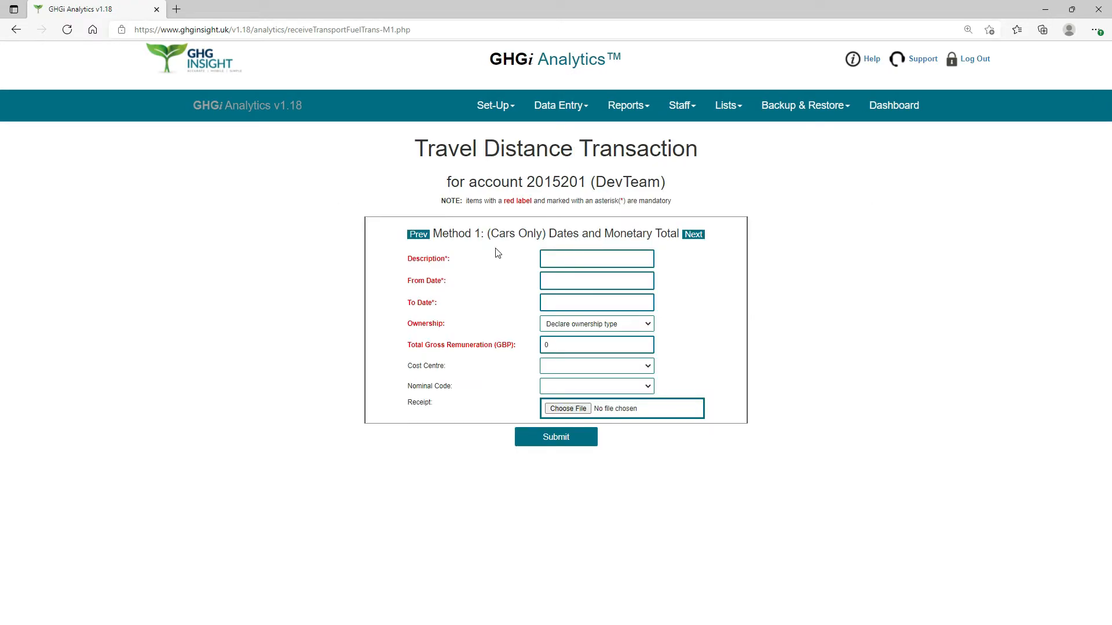
pyautogui.click(692, 242)
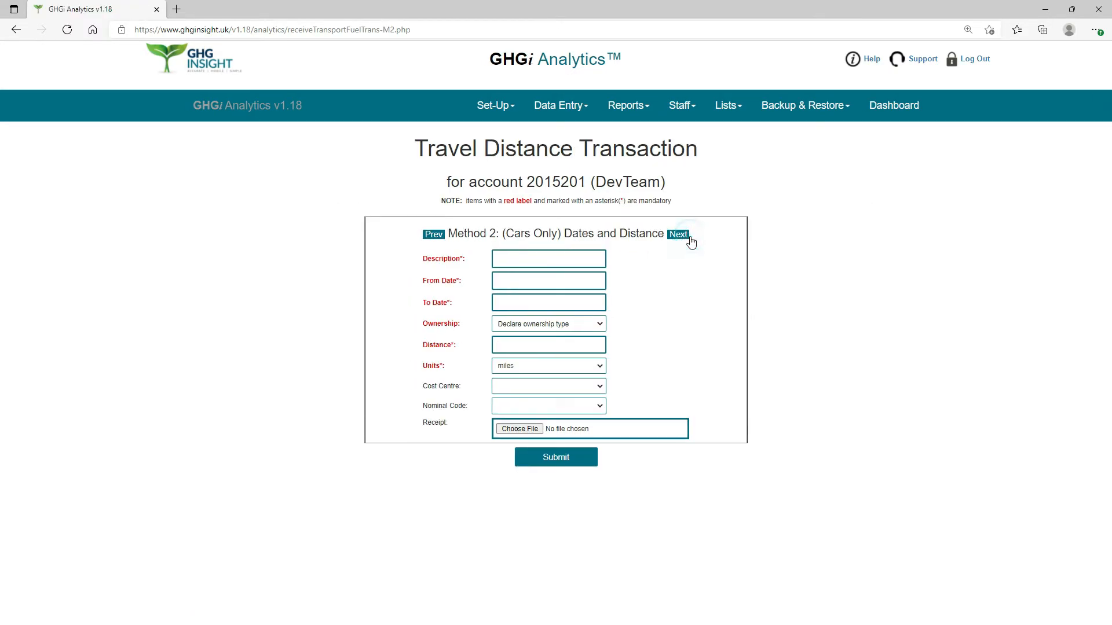
pyautogui.click(681, 235)
pyautogui.click(648, 238)
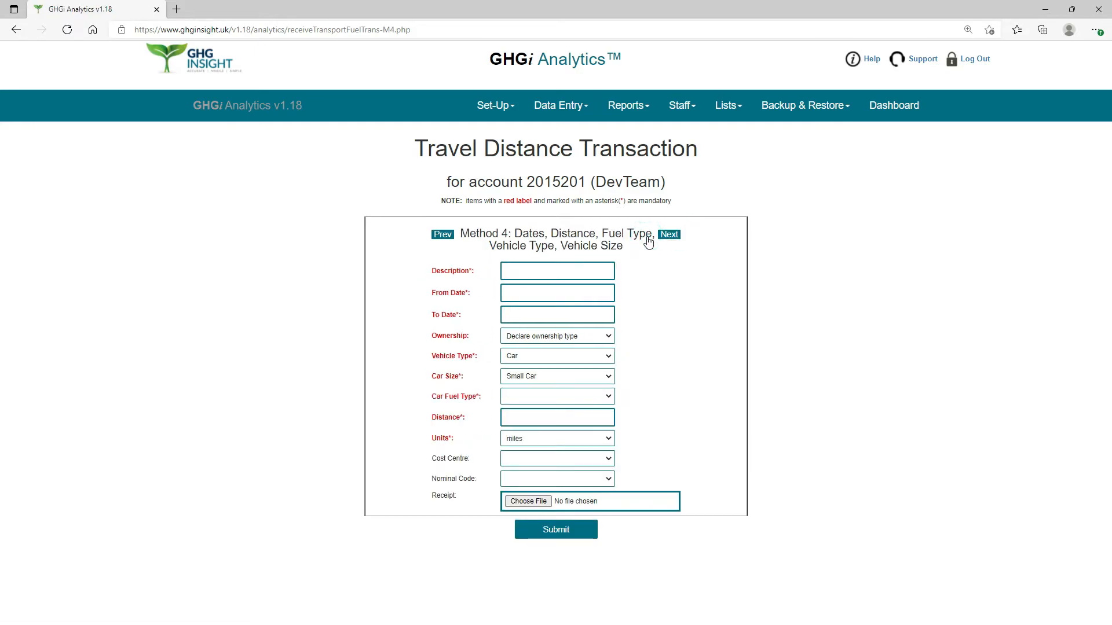
# Enter "Diesel Class 3 Van Grey fleet January 2021" as the transaction's description.
pyautogui.click(513, 271)
pyautogui.write('Die')
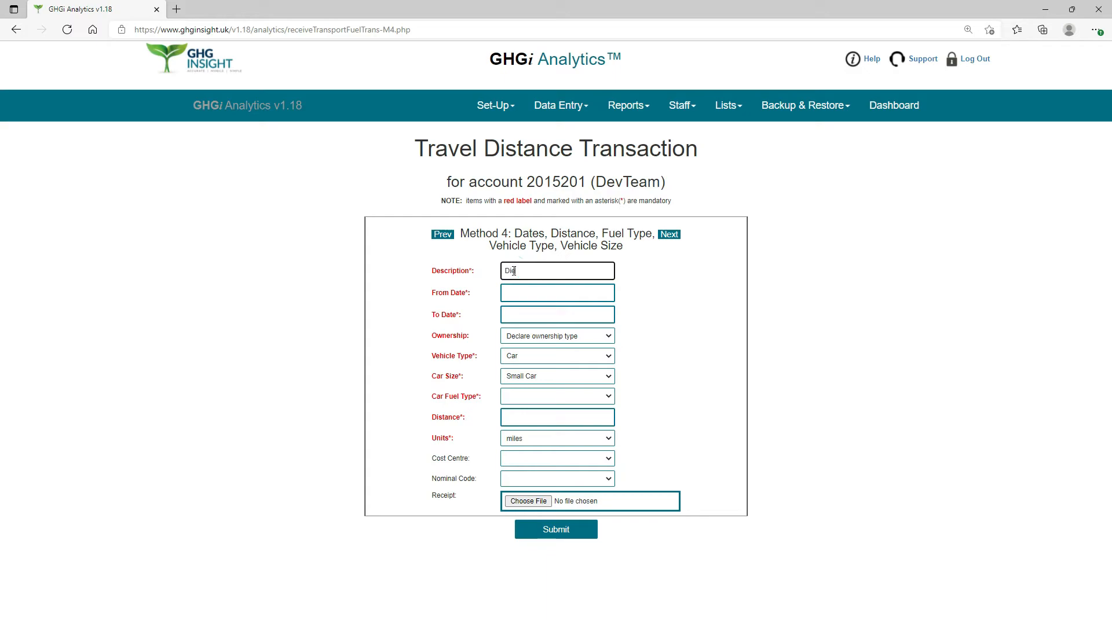
pyautogui.write('sel Class 3')
pyautogui.write(' Van Grey flee')
pyautogui.write('t January 2021')
# Set the diesel van transaction's From Date to 01-01-2021 and its To Date to 31-01-2021.
pyautogui.click(543, 291)
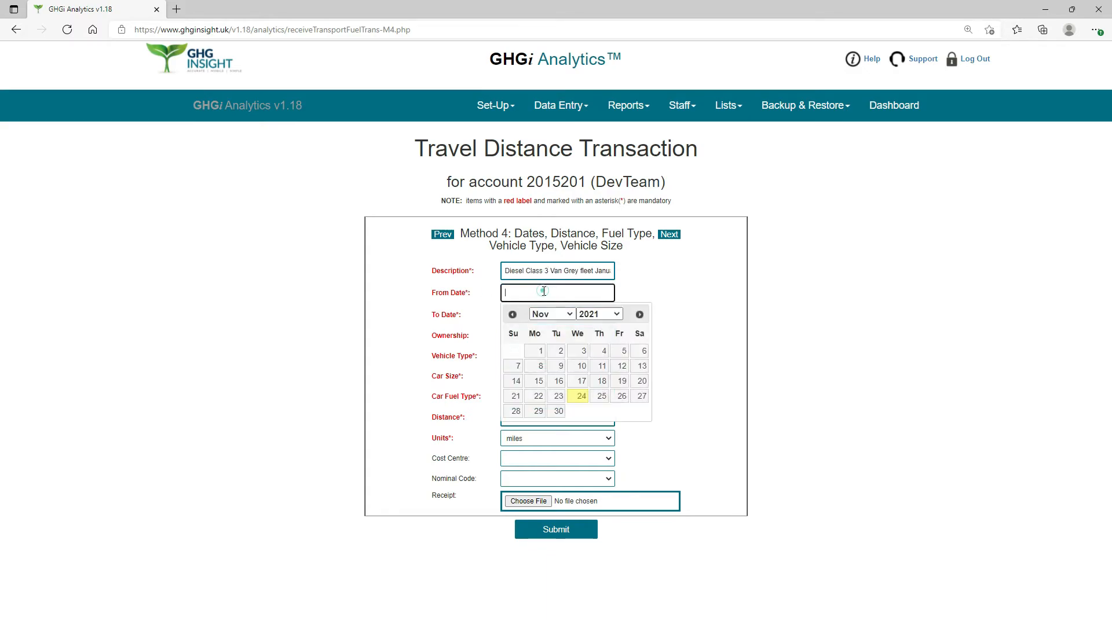
pyautogui.click(571, 318)
pyautogui.click(543, 328)
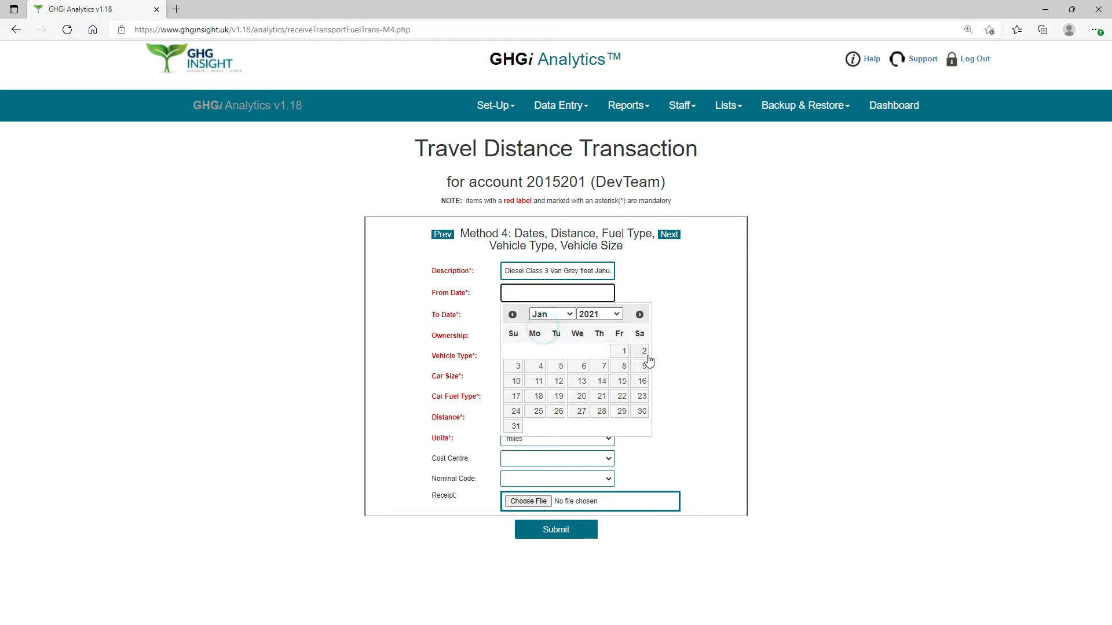
pyautogui.click(620, 352)
pyautogui.click(559, 317)
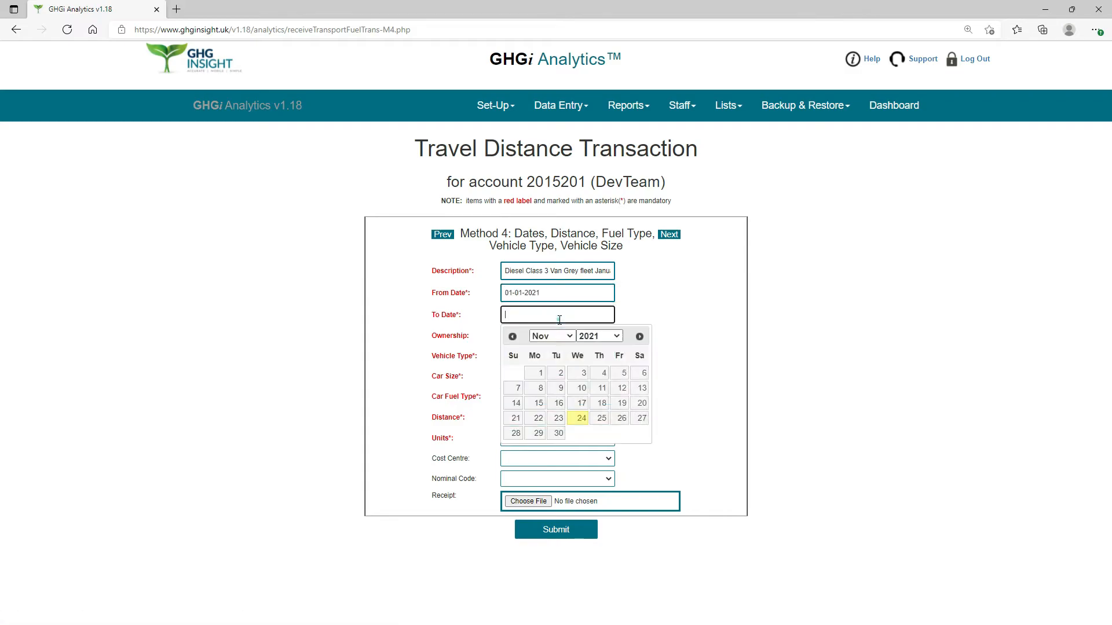
pyautogui.click(568, 337)
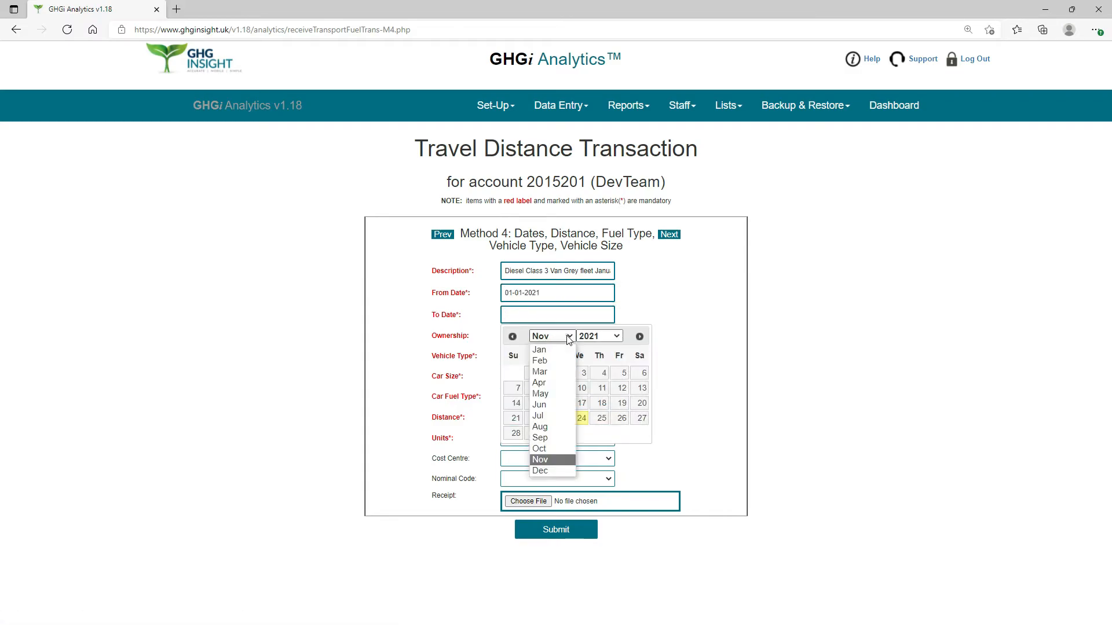
pyautogui.click(555, 348)
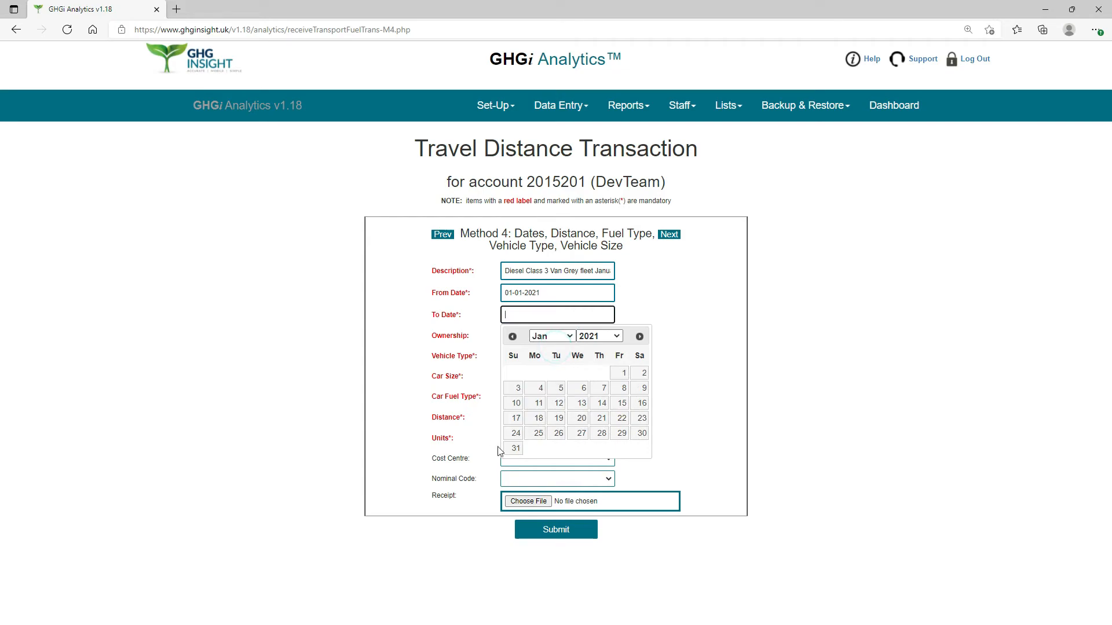
pyautogui.click(514, 449)
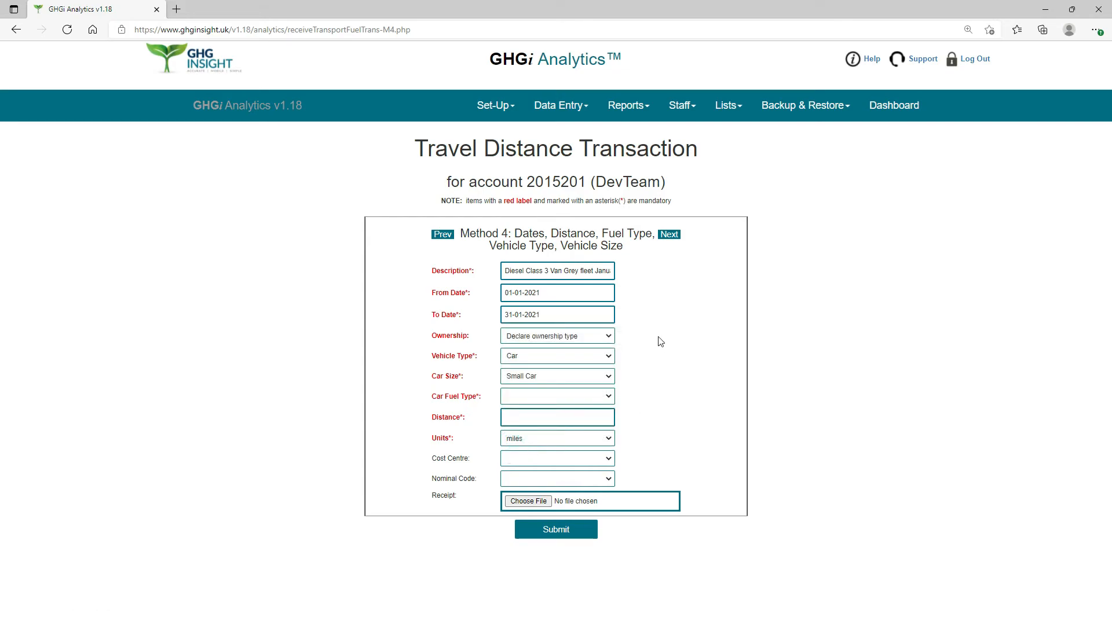
# Set the diesel van transaction's ownership to Private owned or leased and the vehicle type to Van.
pyautogui.click(608, 337)
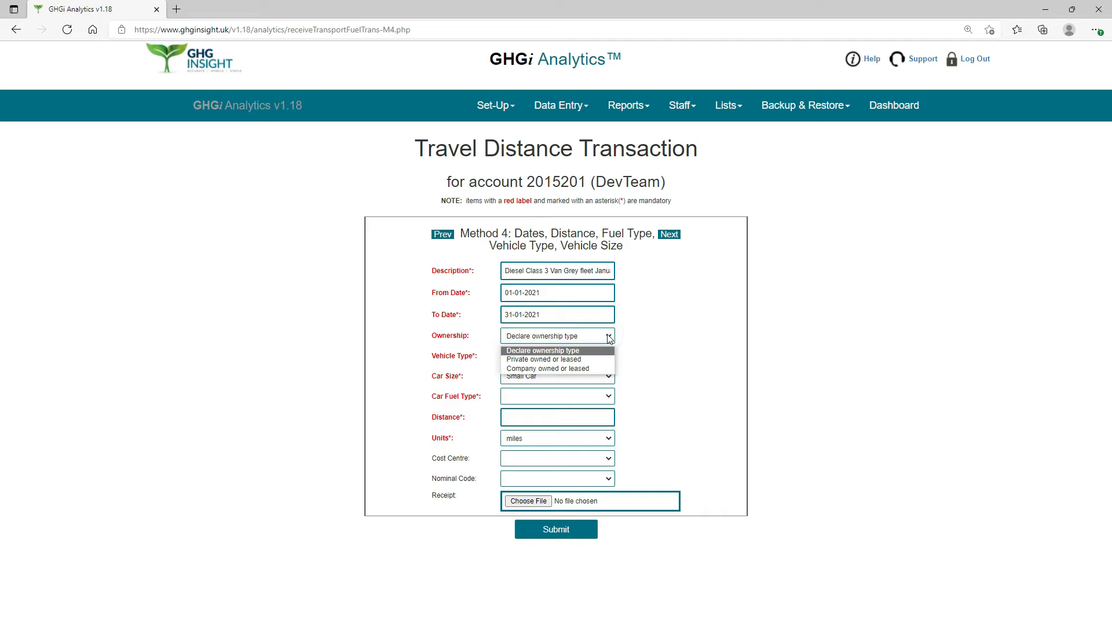
pyautogui.click(565, 359)
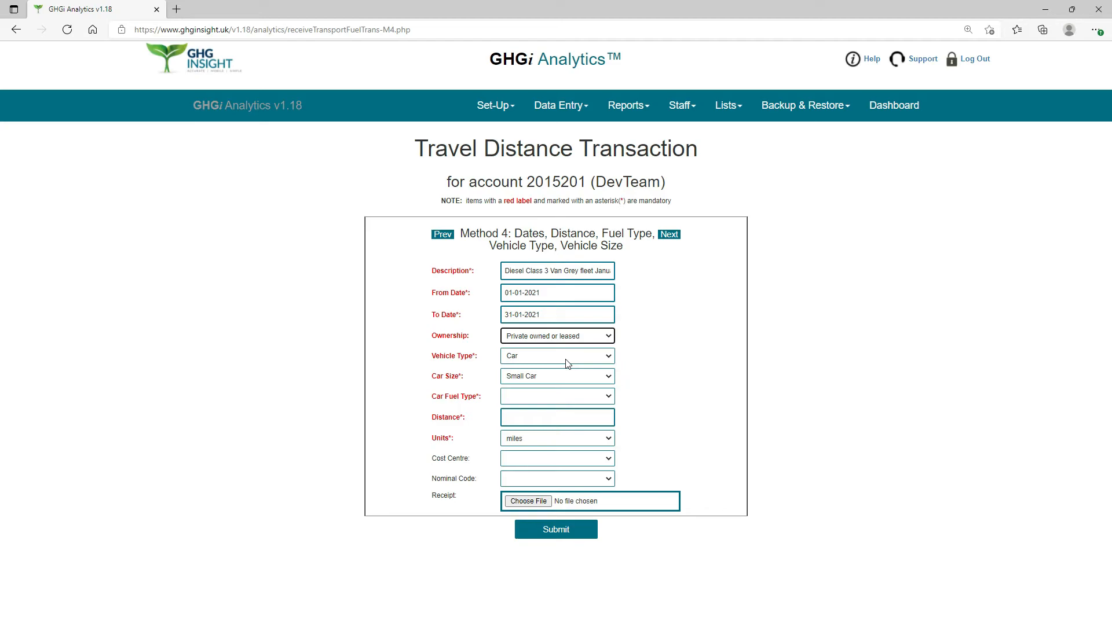
pyautogui.click(609, 360)
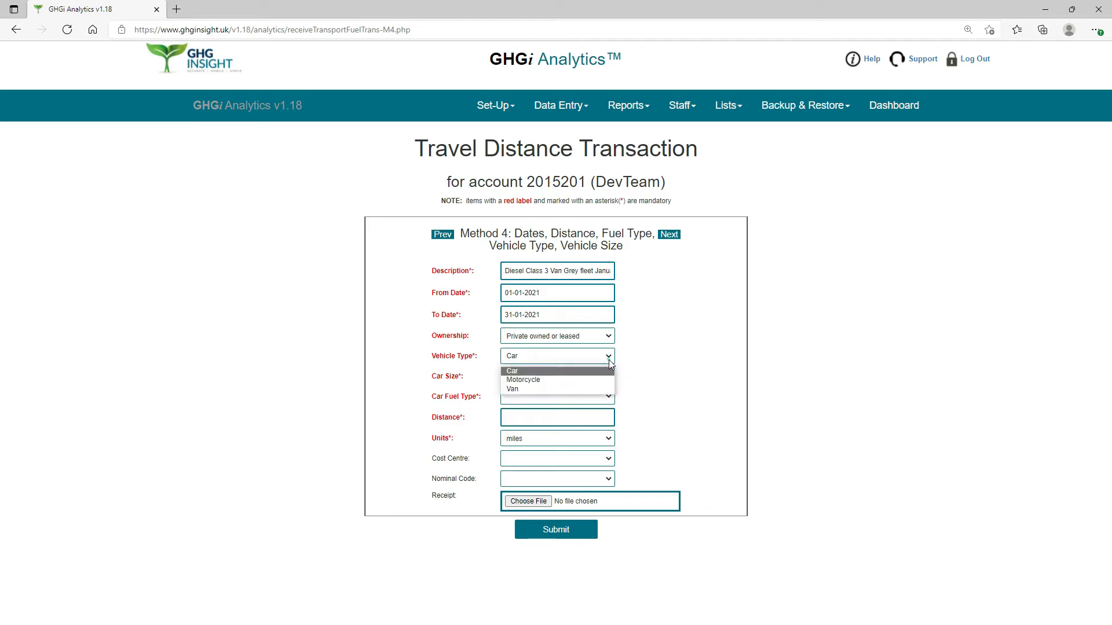
pyautogui.click(517, 389)
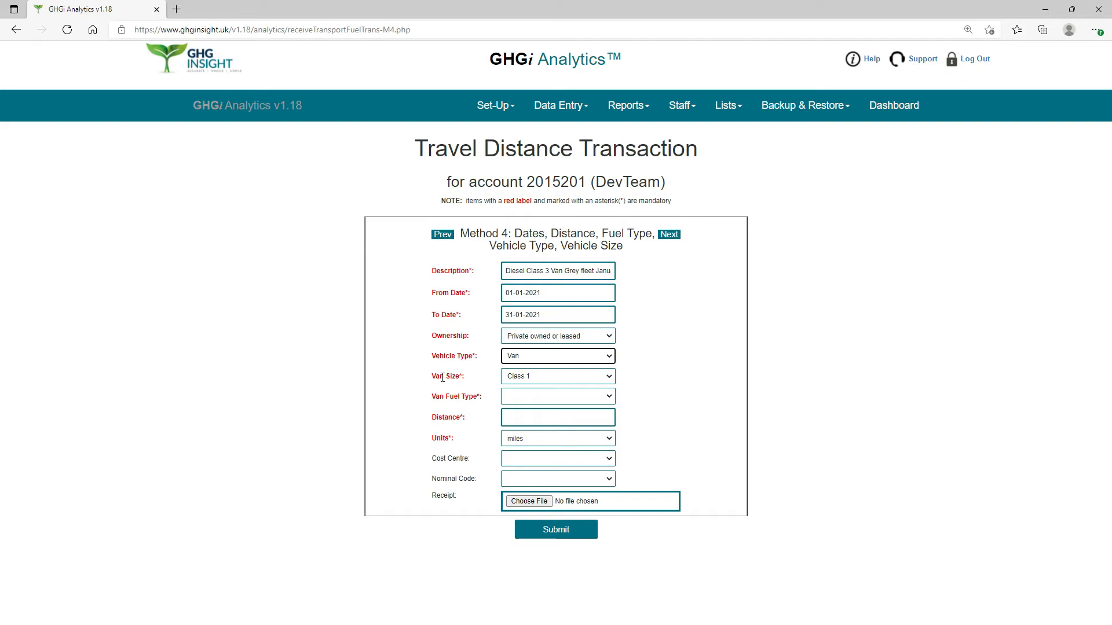
# Set the van size to Class 3 and the van fuel type to Diesel.
pyautogui.click(608, 378)
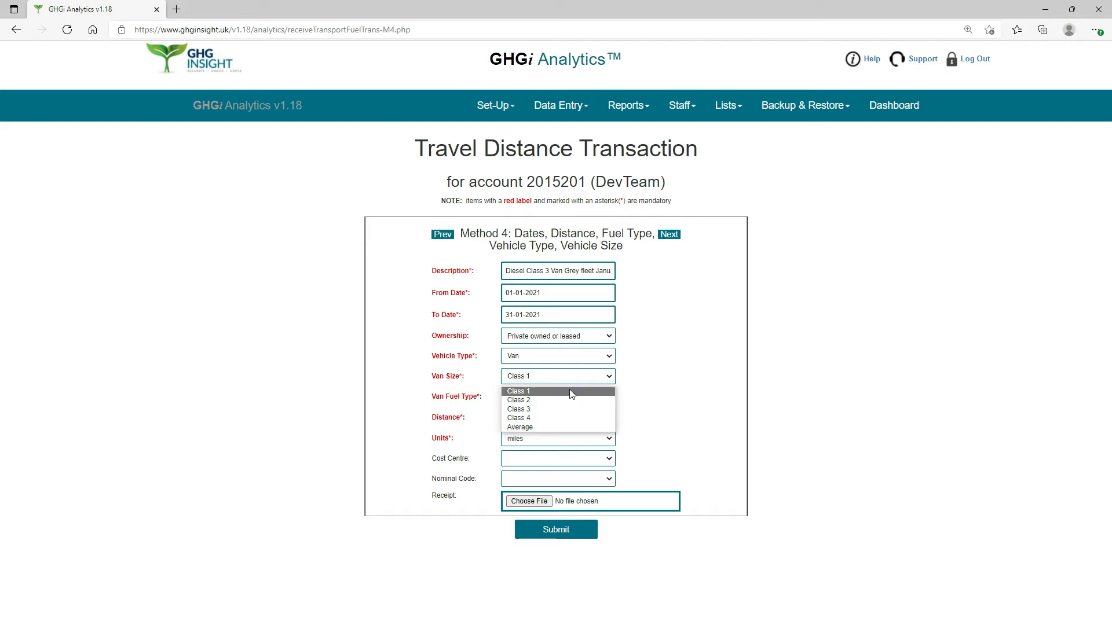
pyautogui.click(520, 410)
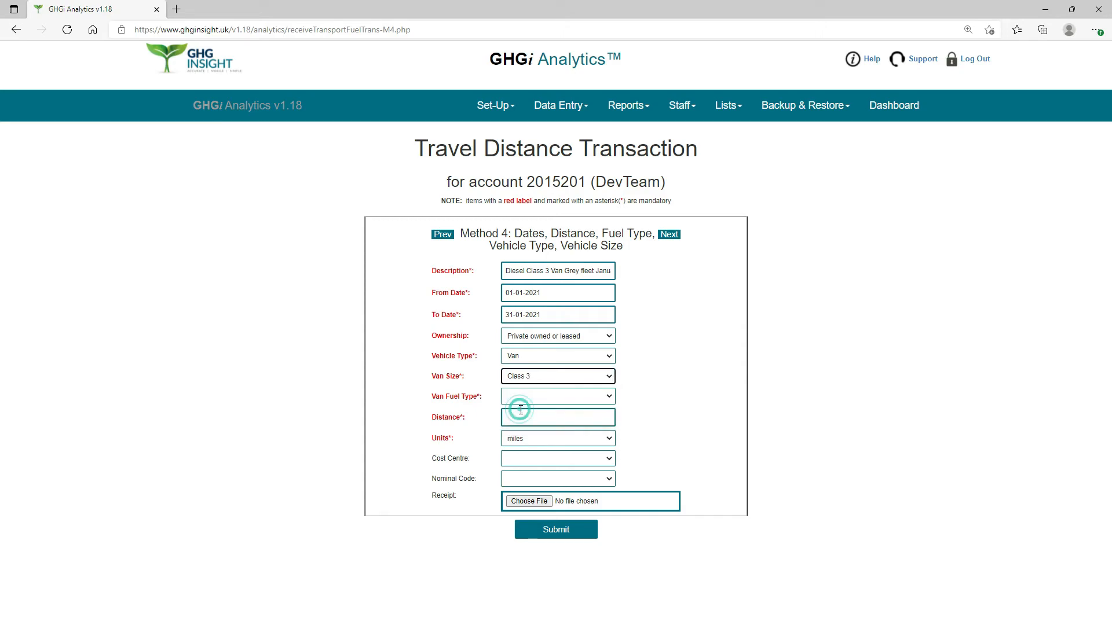
pyautogui.click(611, 399)
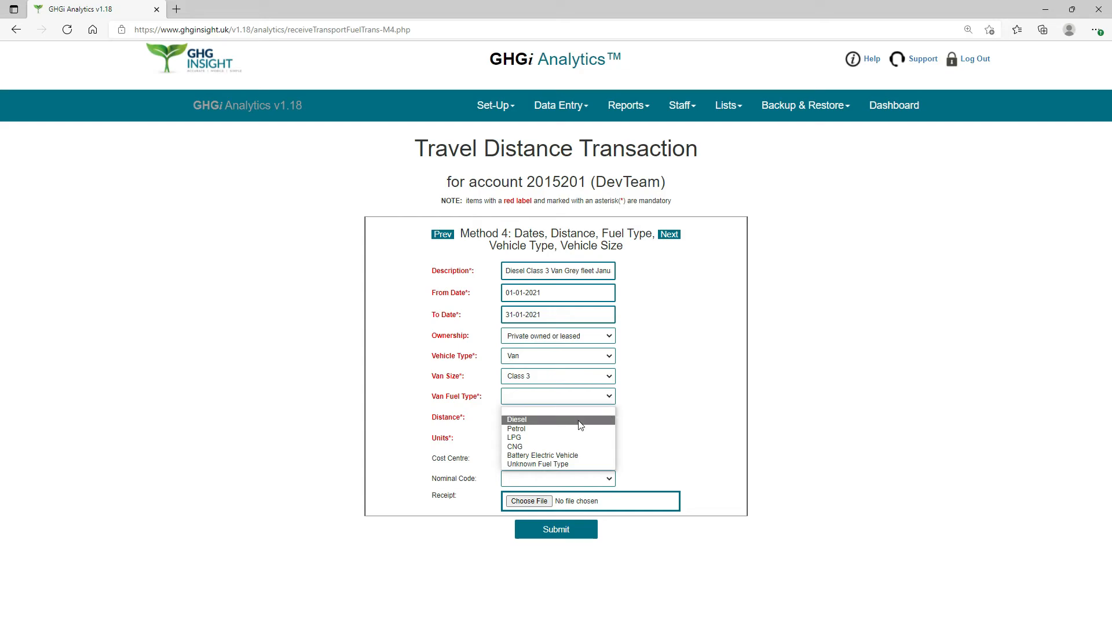
pyautogui.click(524, 420)
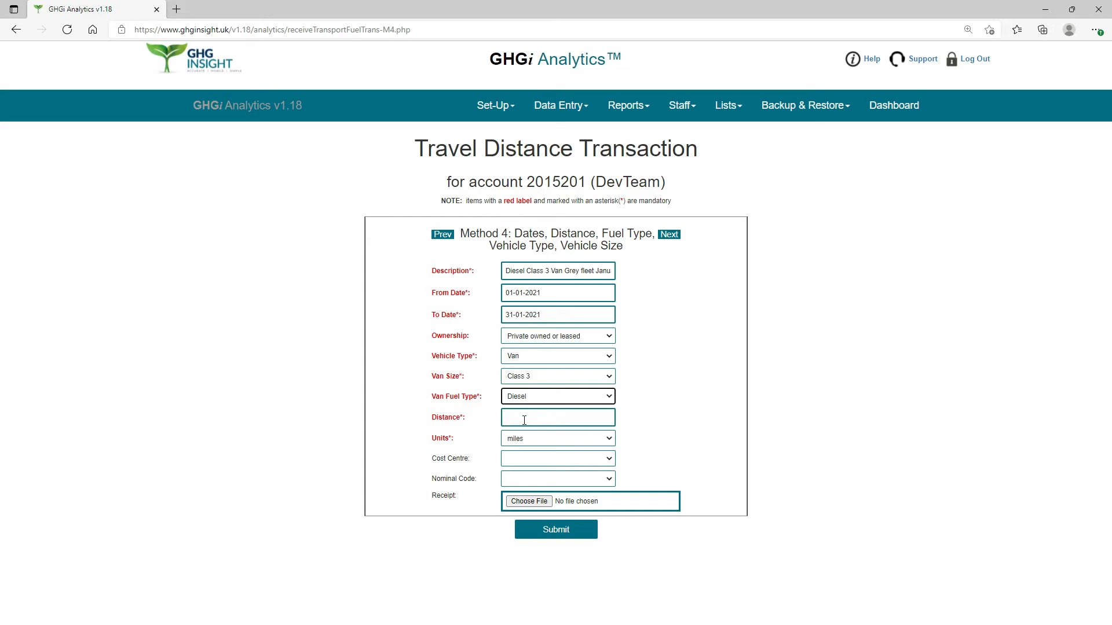
# Enter a distance of 900 miles and submit the diesel Class 3 van transaction.
pyautogui.click(524, 420)
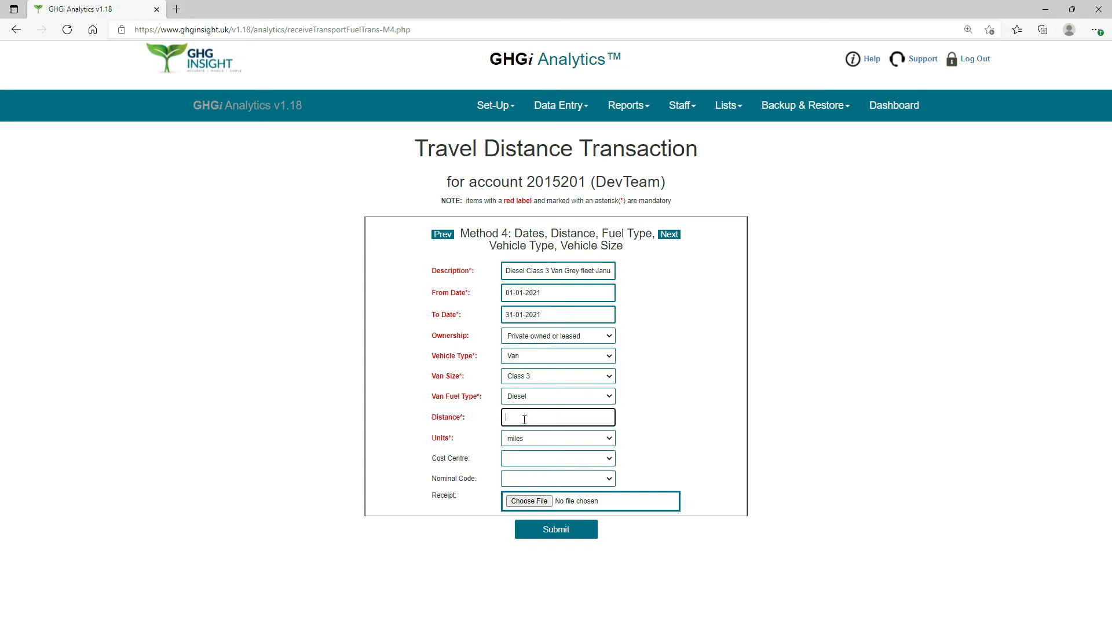
pyautogui.write('900')
pyautogui.click(609, 442)
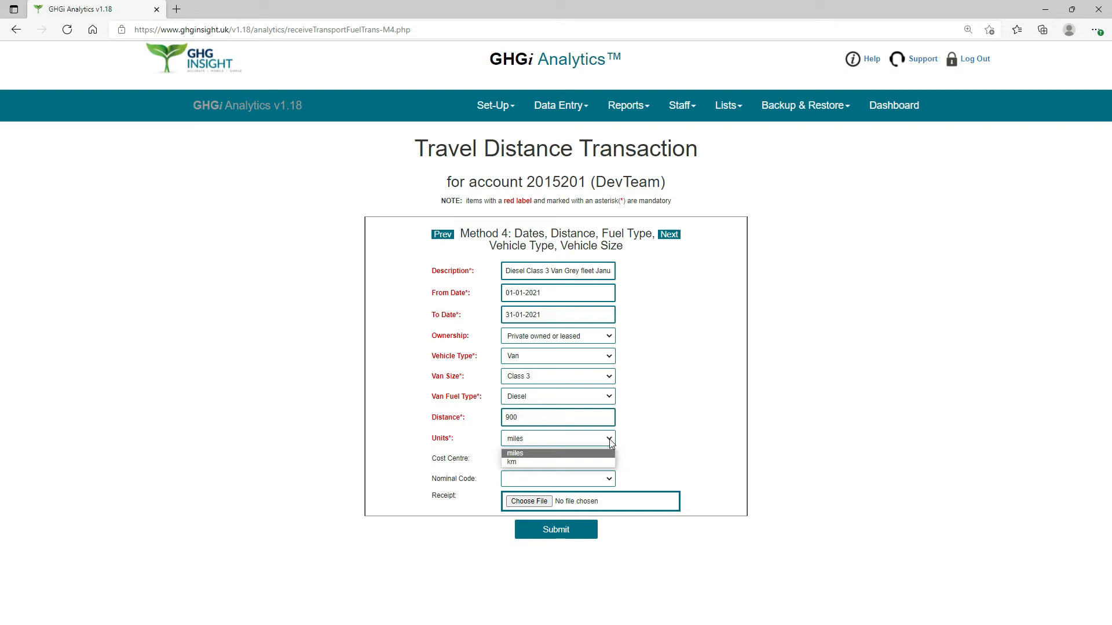
pyautogui.click(604, 455)
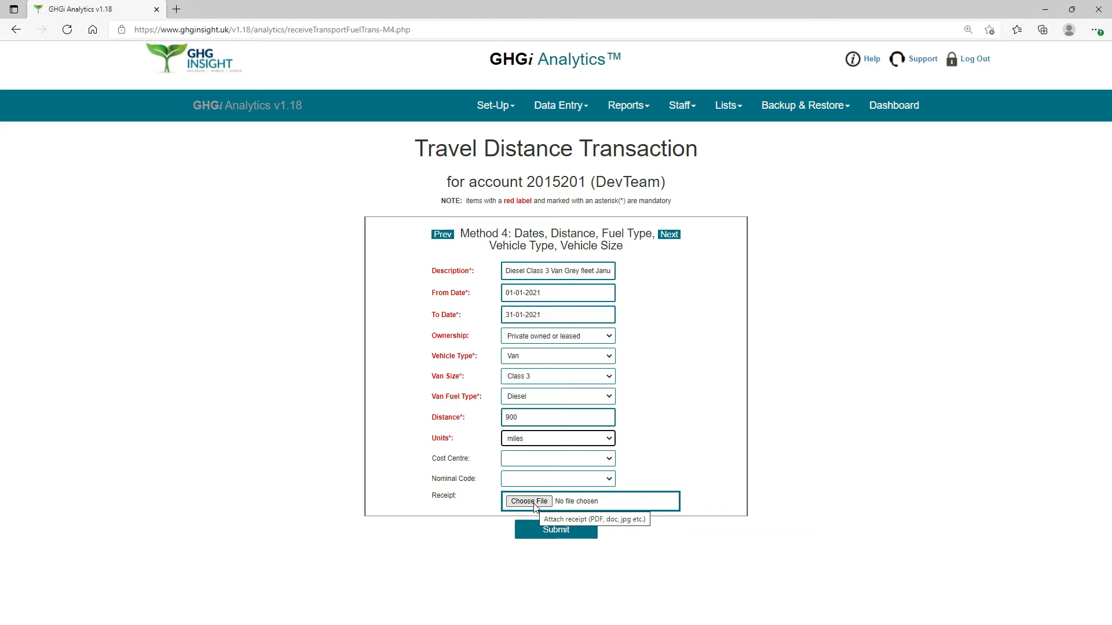
pyautogui.click(554, 535)
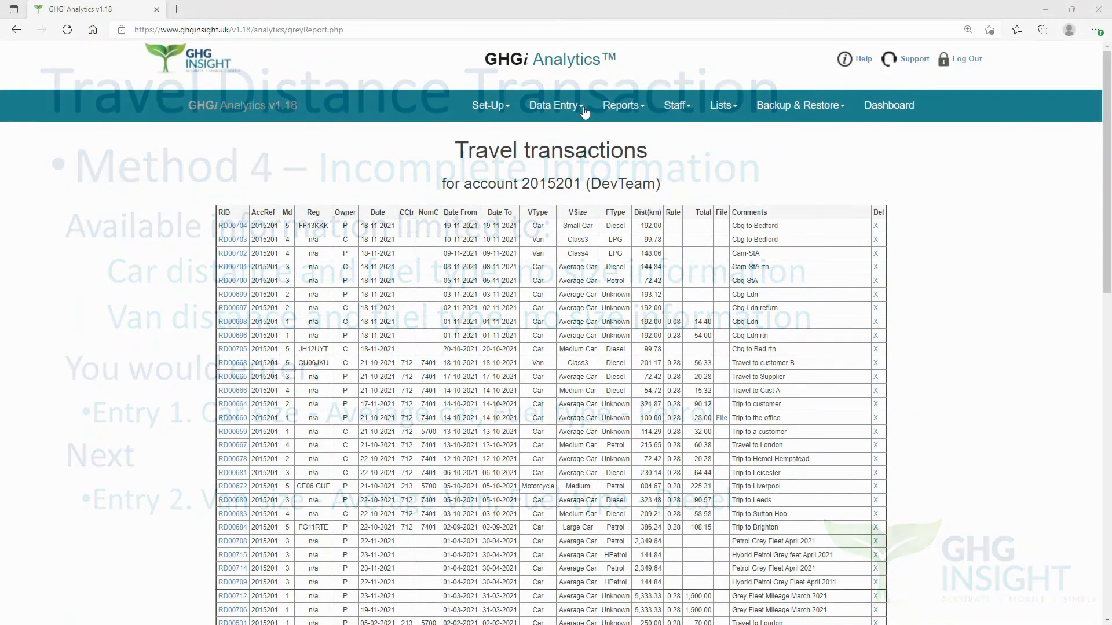
# Open a new travel distance transaction and switch the entry form to Method 5.
pyautogui.click(584, 109)
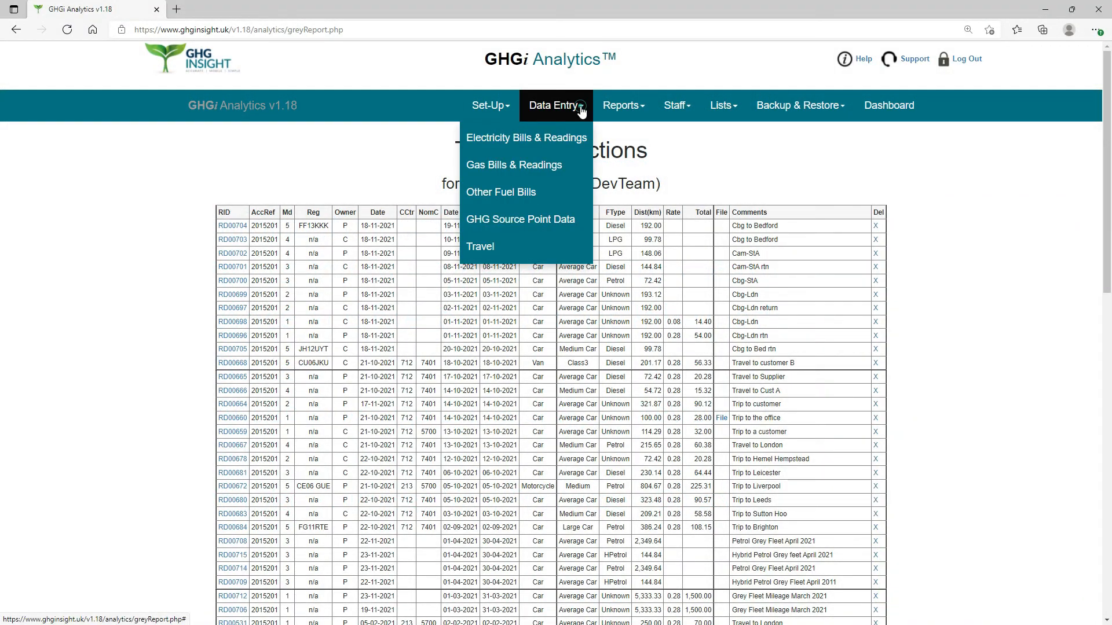
pyautogui.click(486, 245)
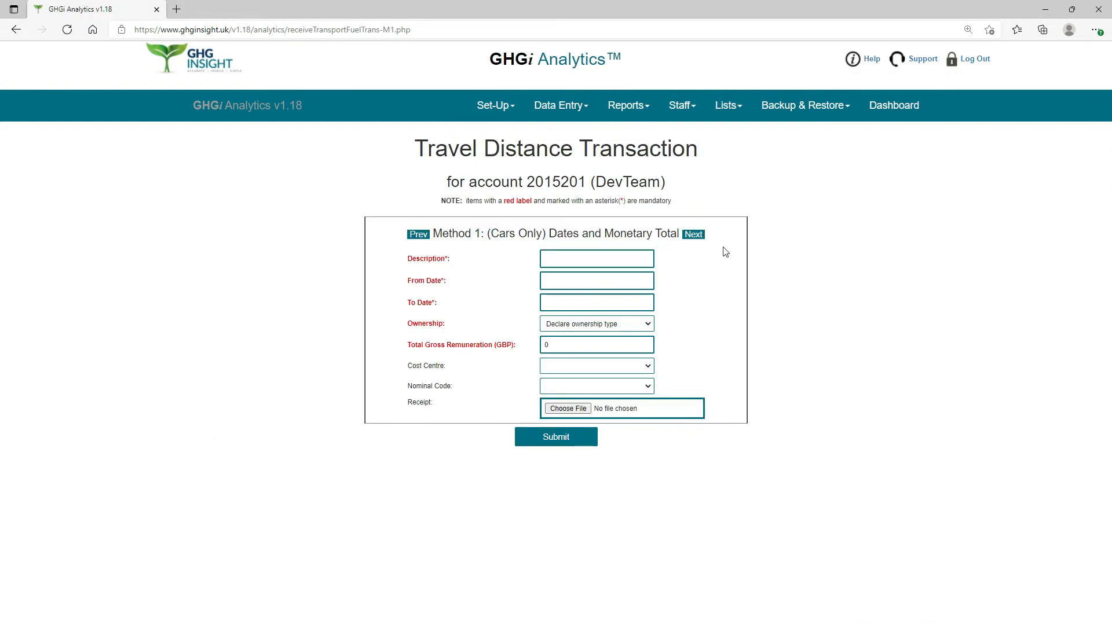
pyautogui.click(690, 237)
pyautogui.click(679, 235)
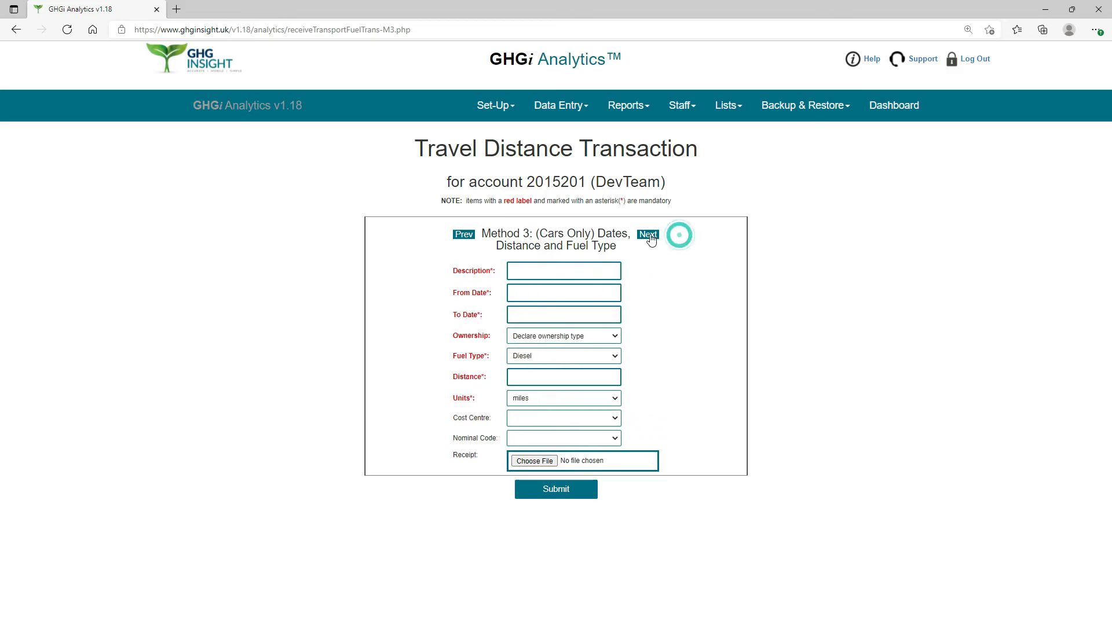
pyautogui.click(649, 234)
pyautogui.click(663, 238)
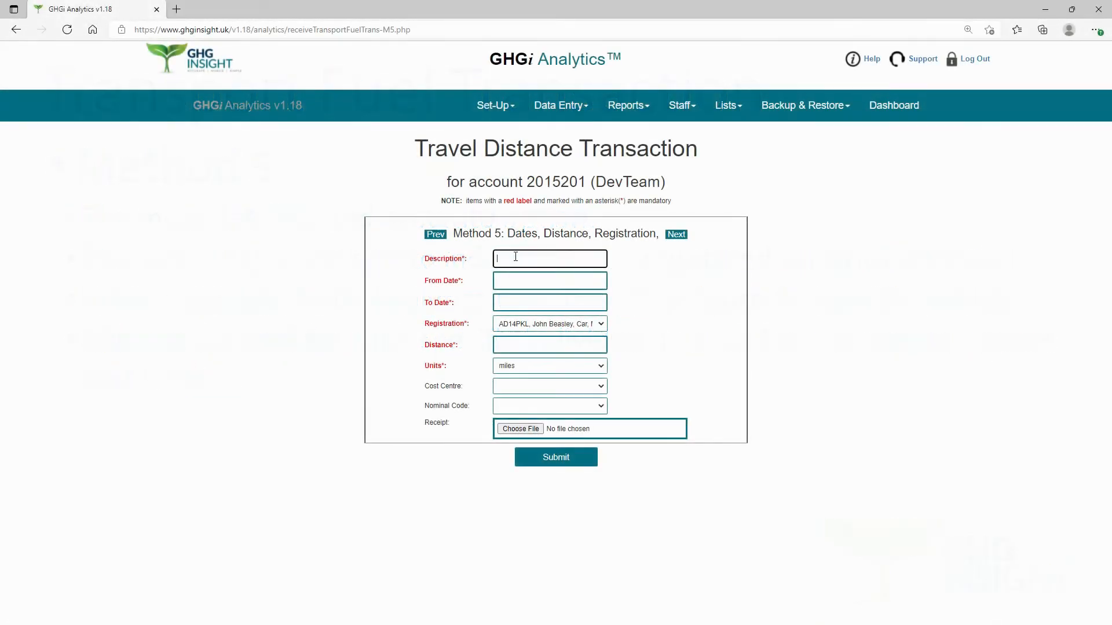
# Enter a transaction description consisting of the driver's full name followed by "Grey fleet March 2021".
pyautogui.click(515, 256)
# Set the transaction's From Date to 01-03-2021 and its To Date to 31-03-2021.
pyautogui.click(508, 282)
pyautogui.click(563, 303)
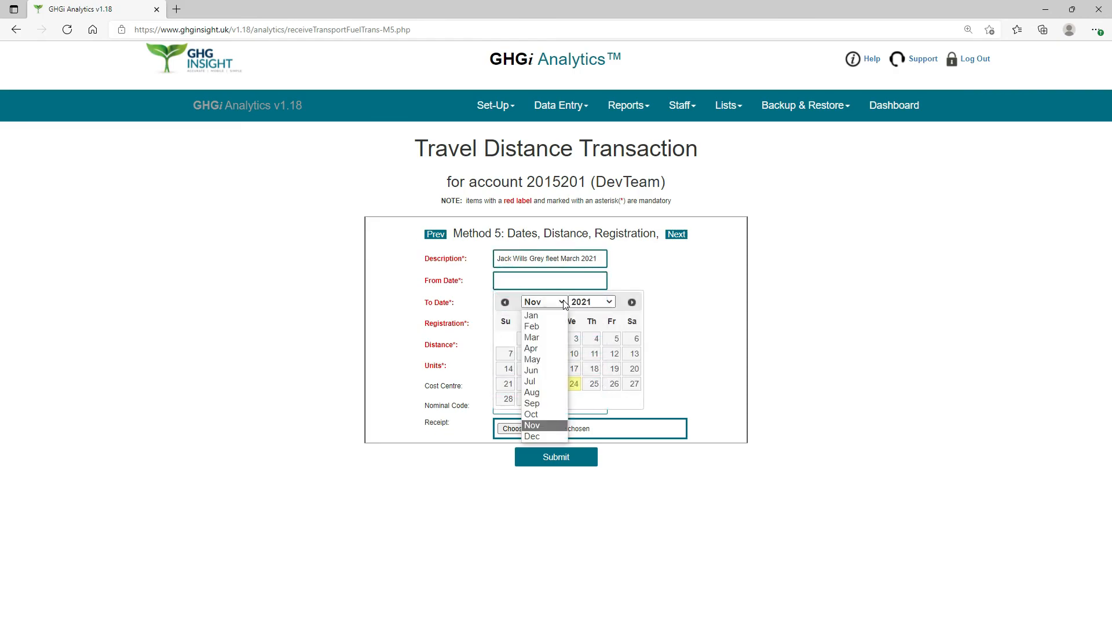
pyautogui.click(533, 339)
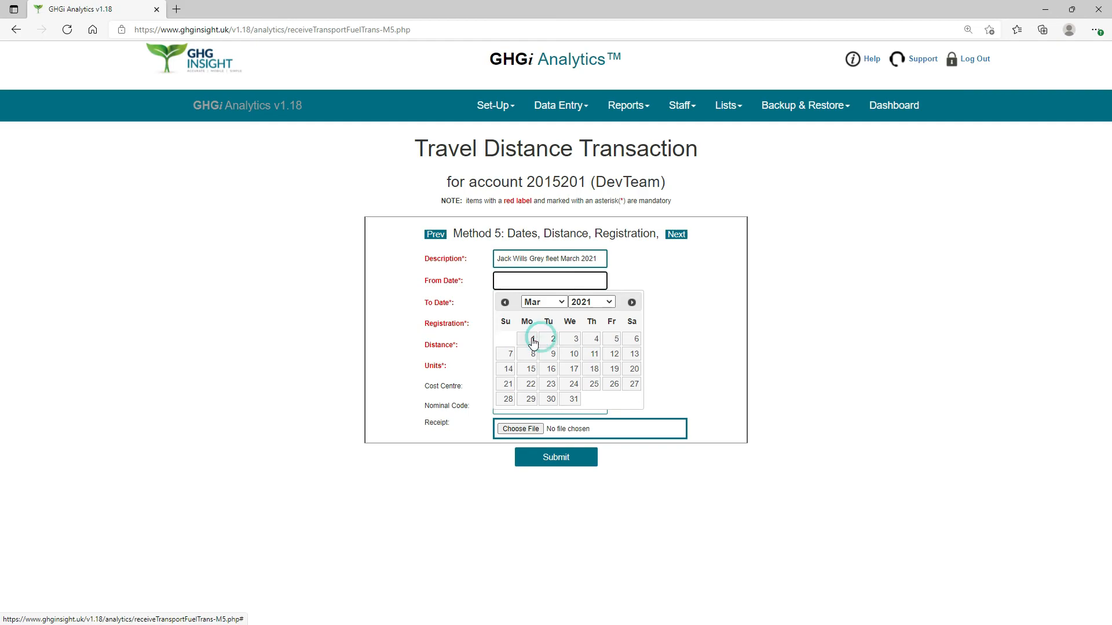
pyautogui.click(532, 301)
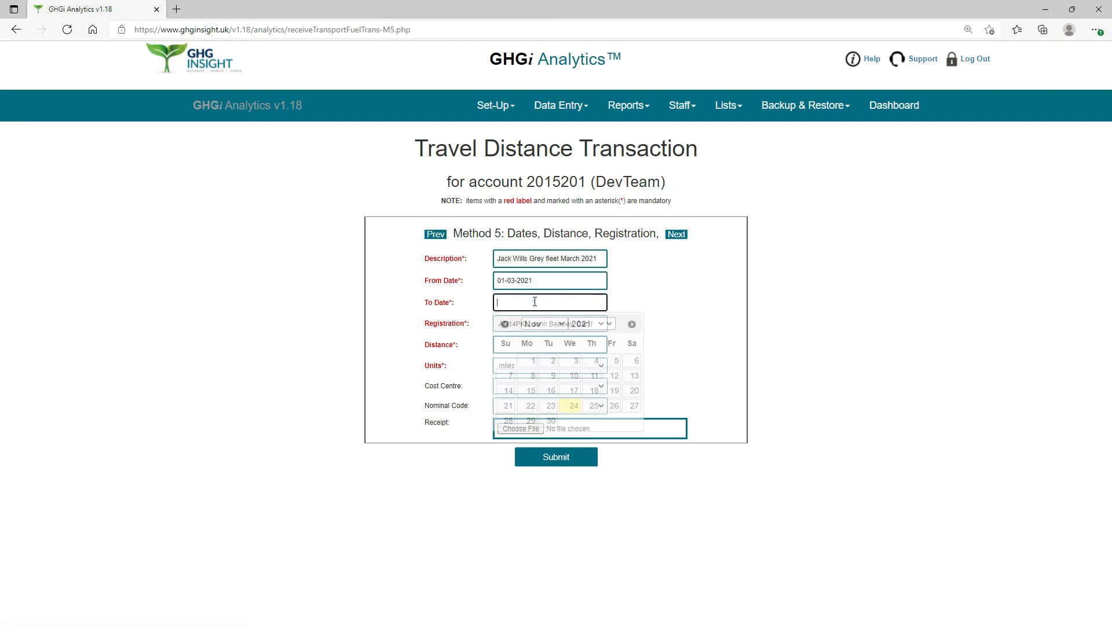
pyautogui.click(559, 327)
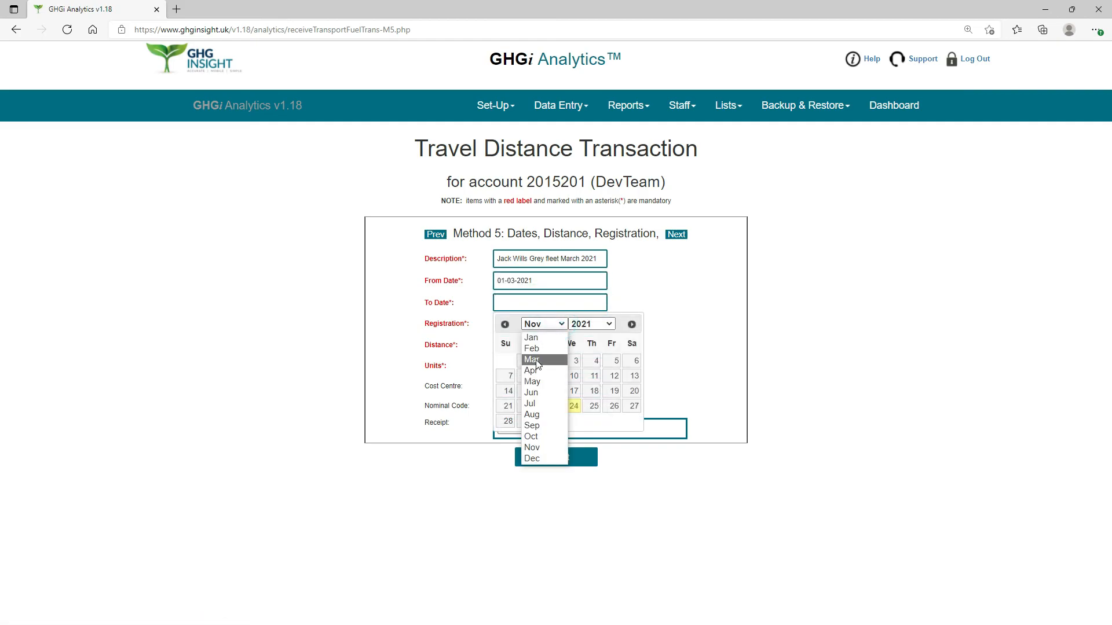
pyautogui.click(534, 360)
pyautogui.click(573, 421)
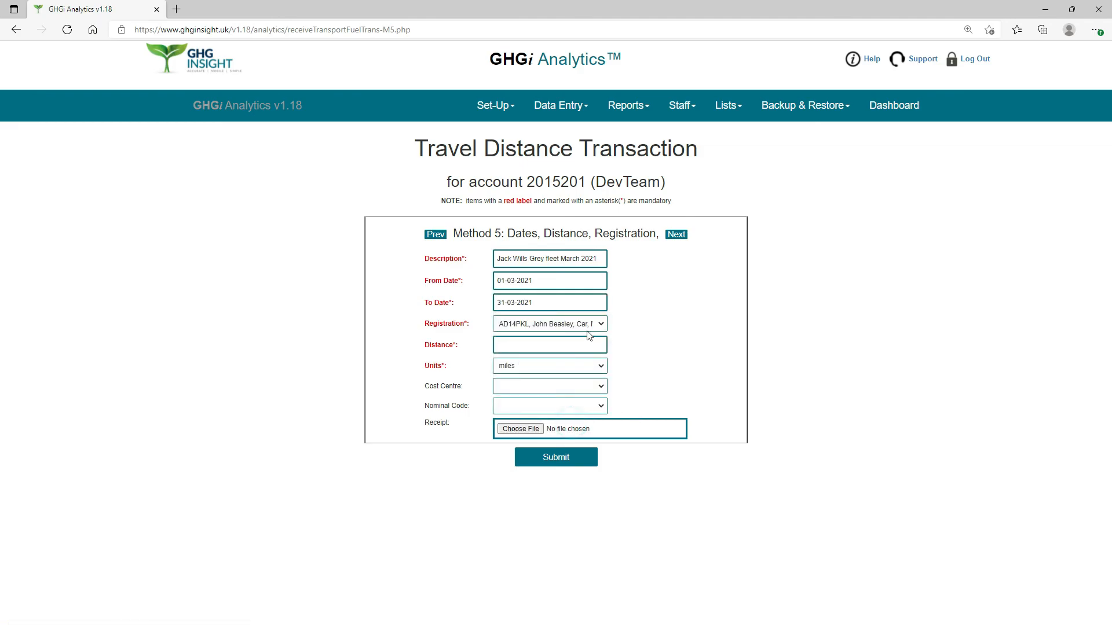
# Choose the registration of the medium petrol car belonging to the driver named in the description.
pyautogui.click(602, 326)
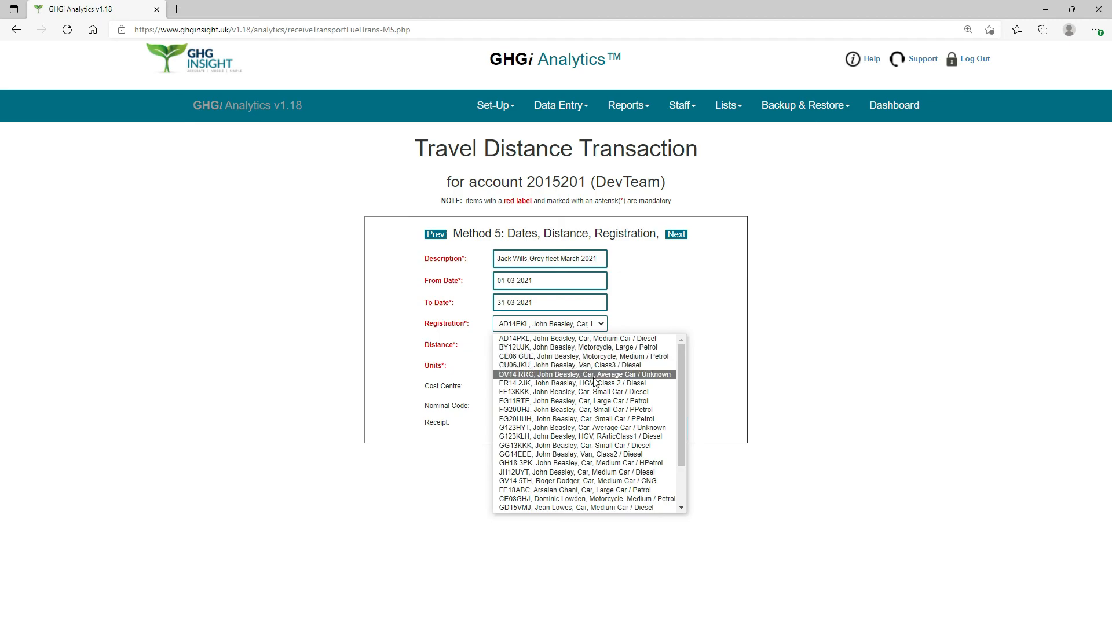
pyautogui.scroll(-2, 594, 405)
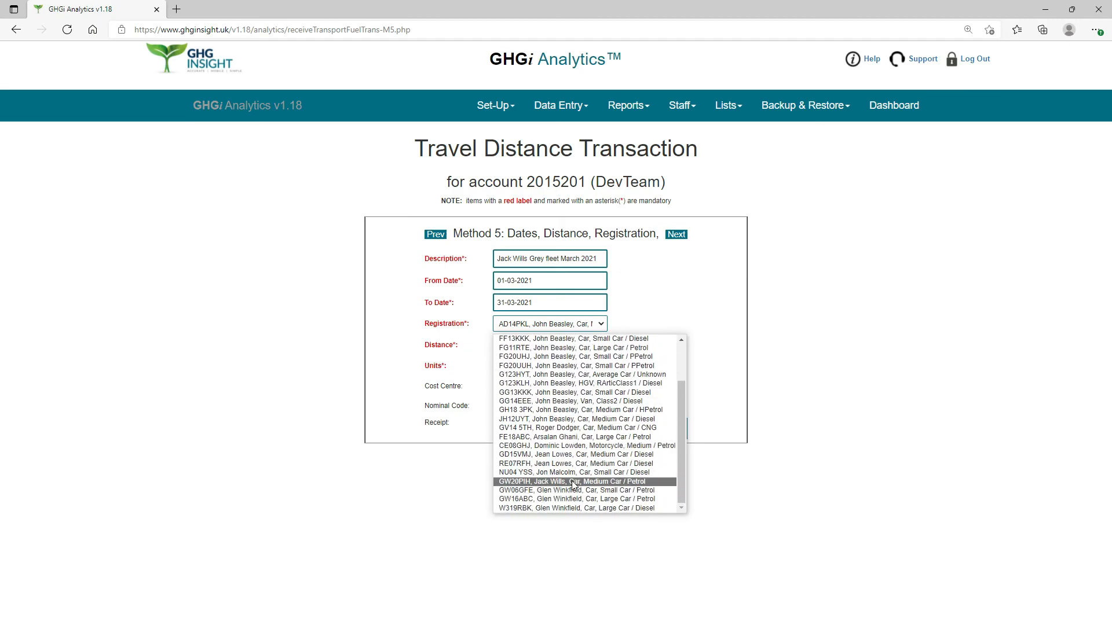
pyautogui.click(574, 482)
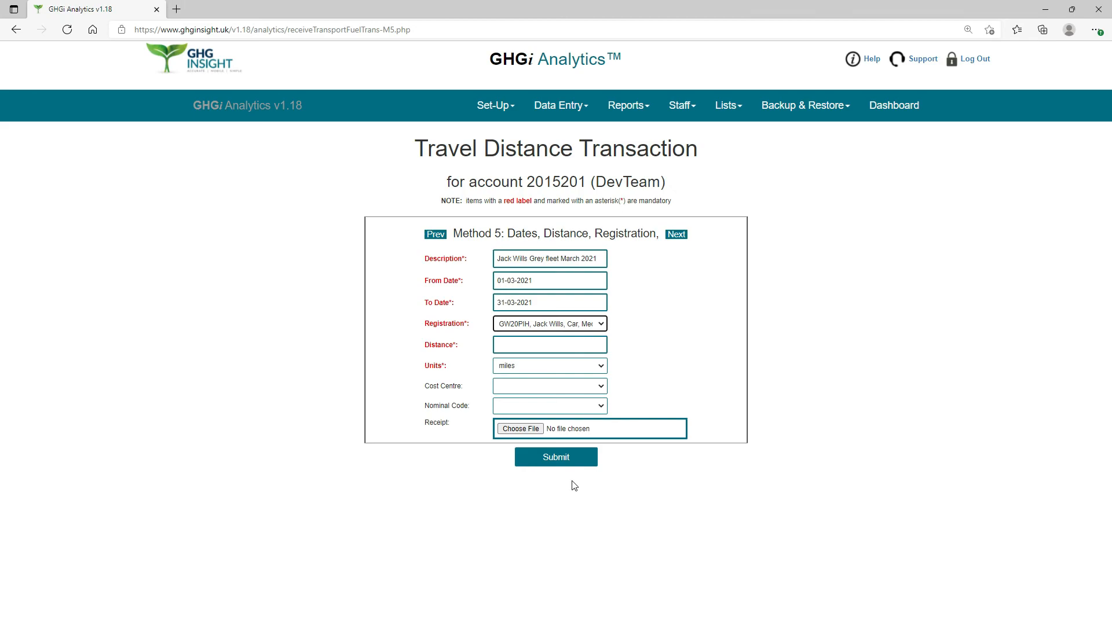
# Enter a distance of 183 miles and submit the Method 5 transaction.
pyautogui.click(535, 348)
pyautogui.write('1')
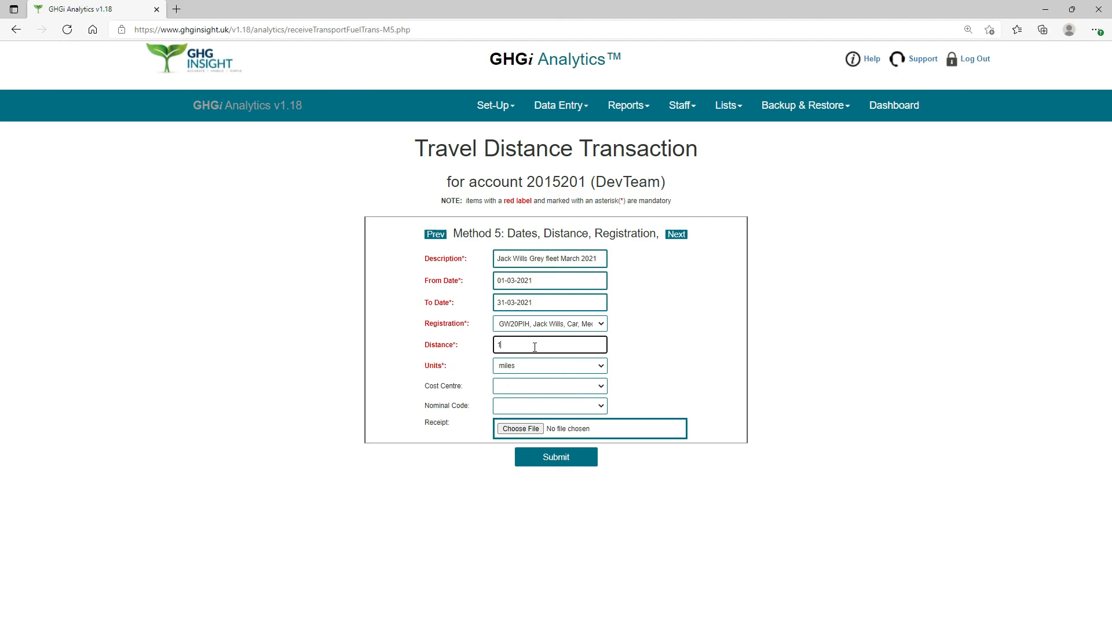
pyautogui.write('83')
pyautogui.click(603, 370)
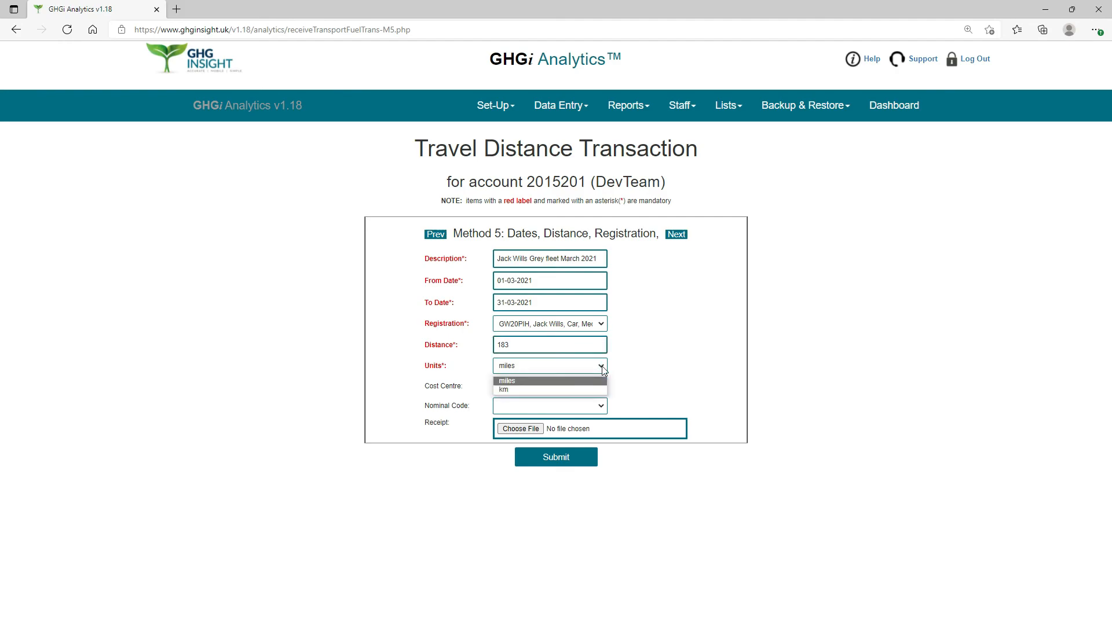
pyautogui.click(563, 384)
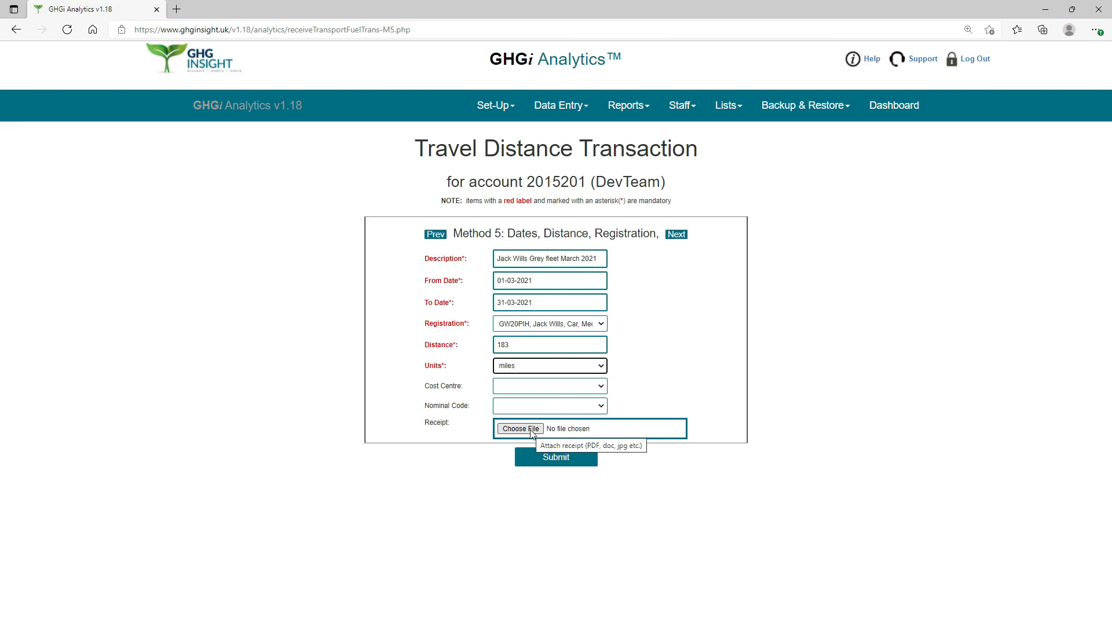
pyautogui.click(558, 465)
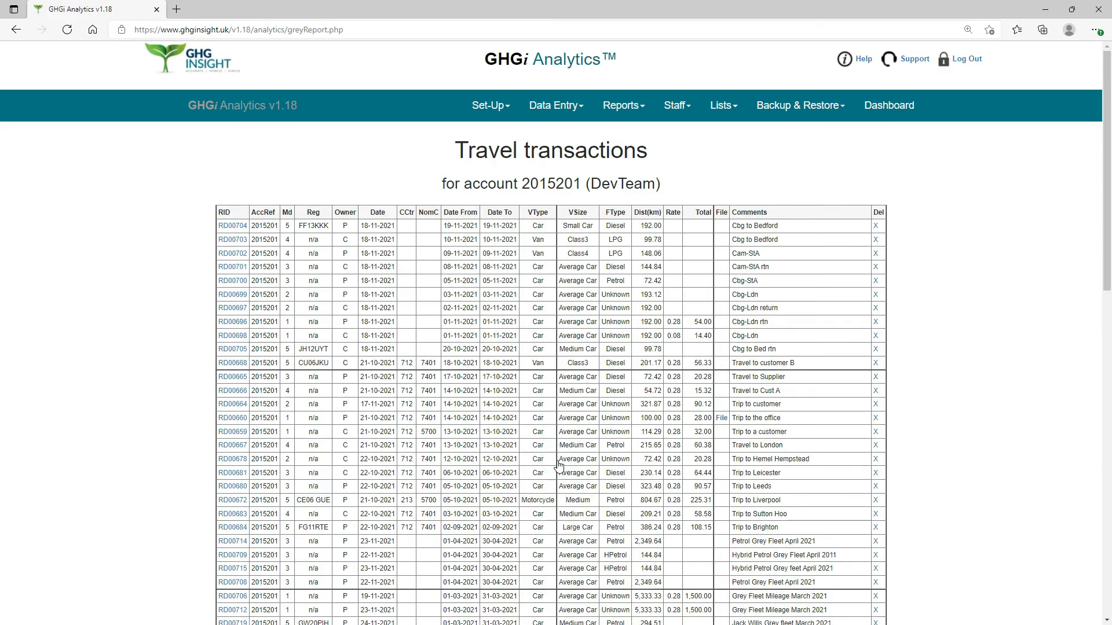